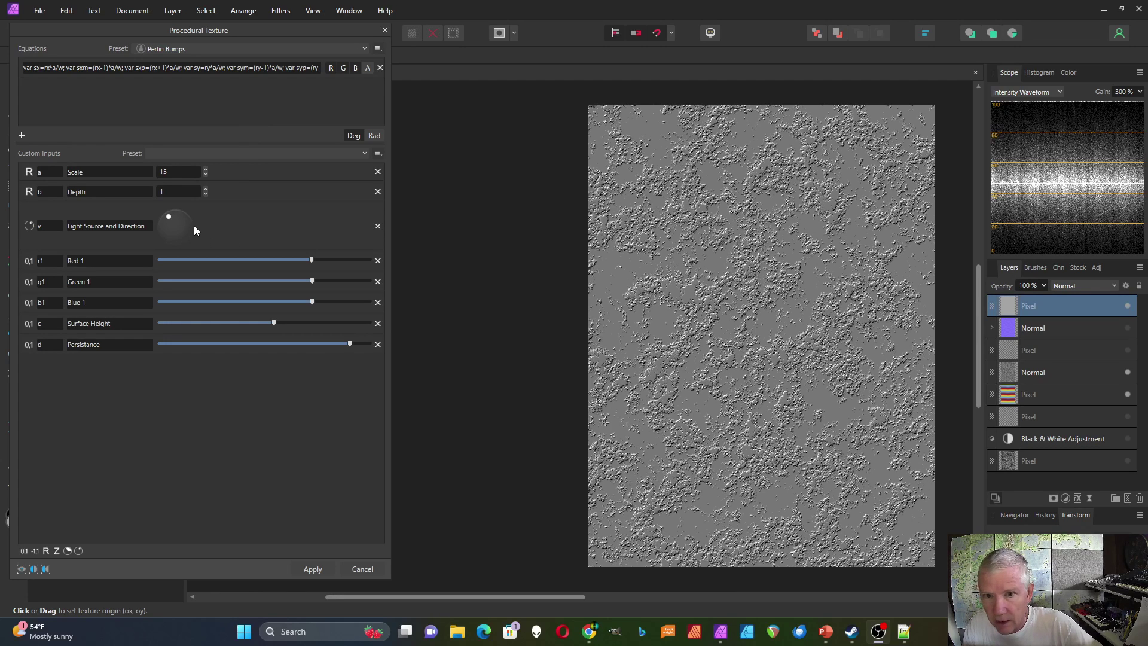
# Move the light source to the top of the knob and set Scale to 8.
pyautogui.moveTo(169, 219)
pyautogui.mouseDown()
pyautogui.moveTo(184, 223)
pyautogui.moveTo(176, 240)
pyautogui.mouseUp()
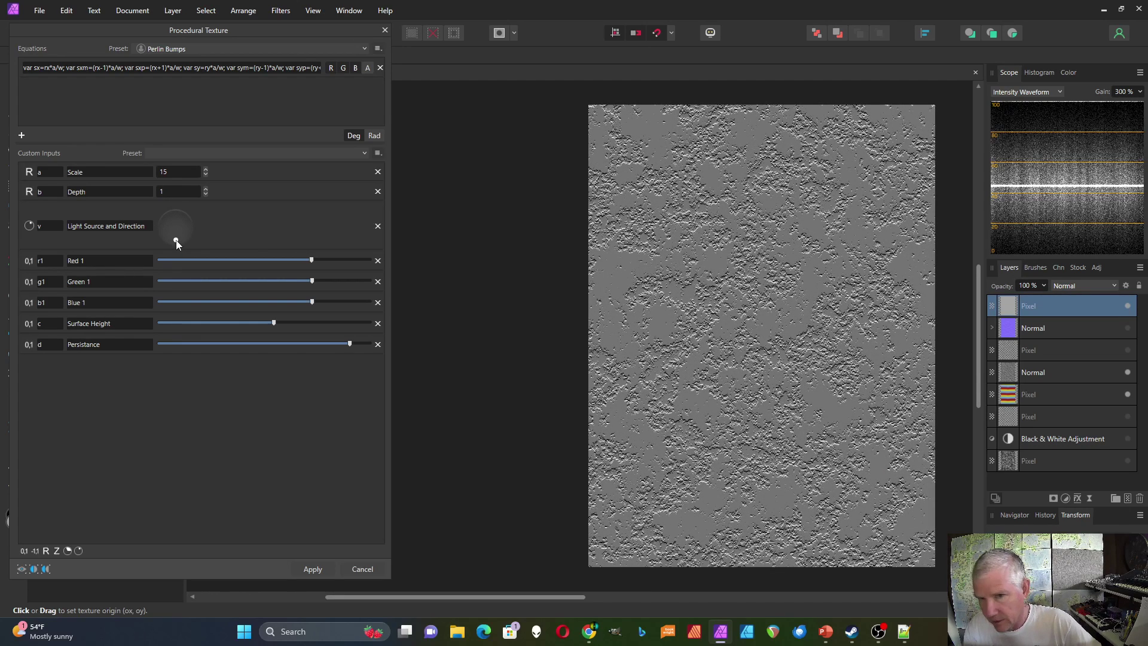
pyautogui.moveTo(177, 243); pyautogui.dragTo(175, 220)
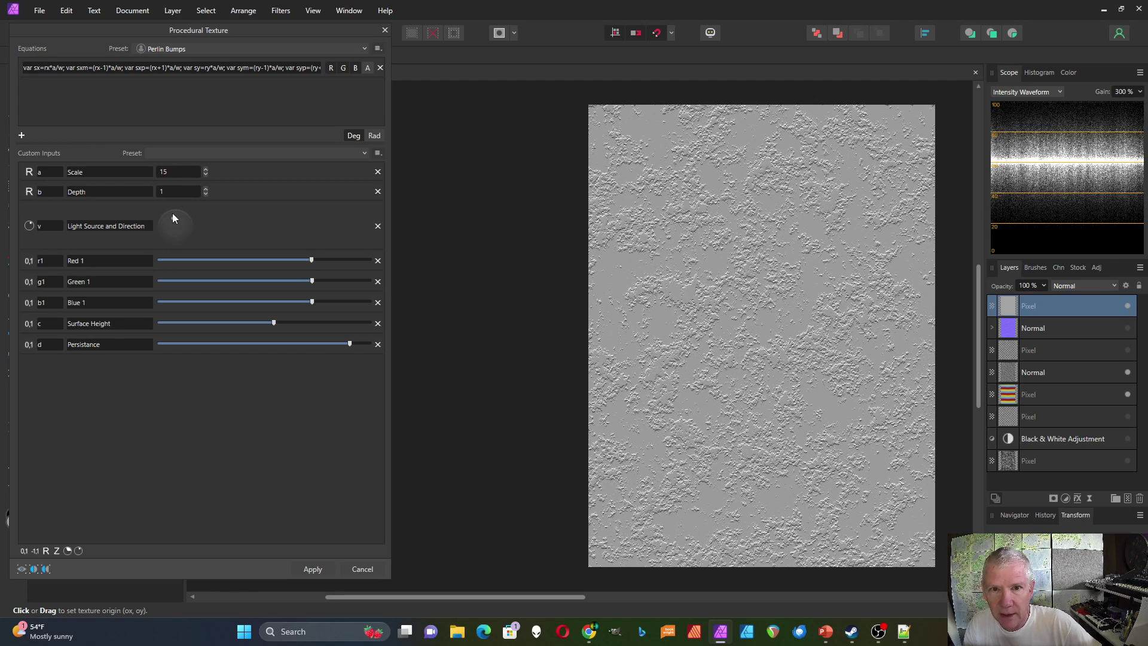
pyautogui.click(206, 174)
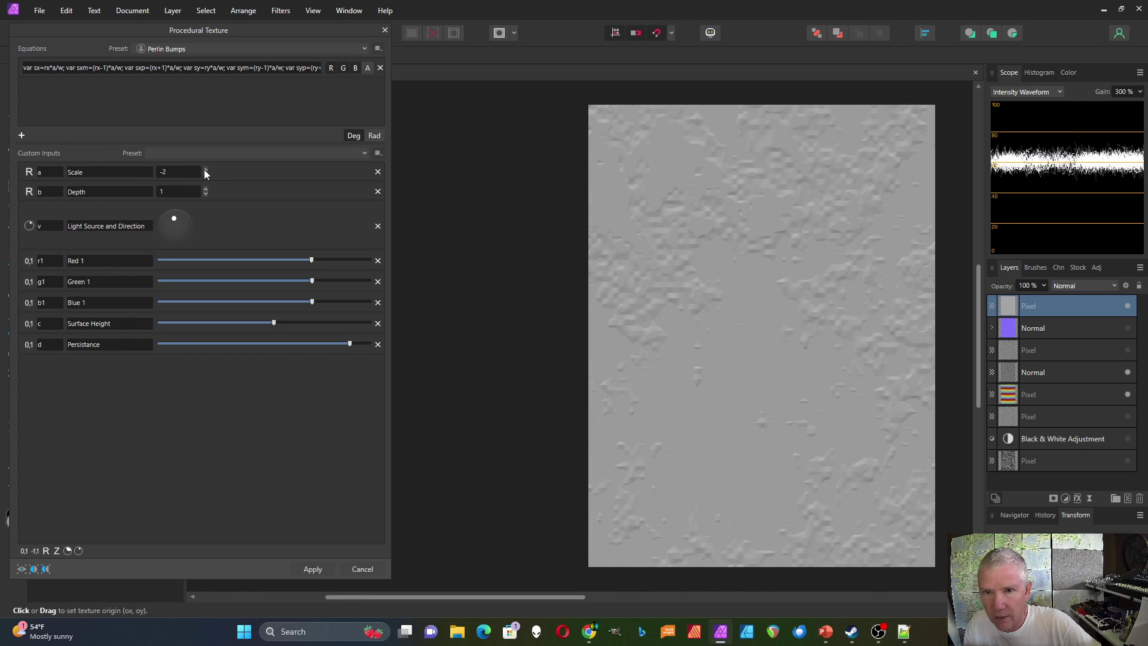
pyautogui.click(207, 169)
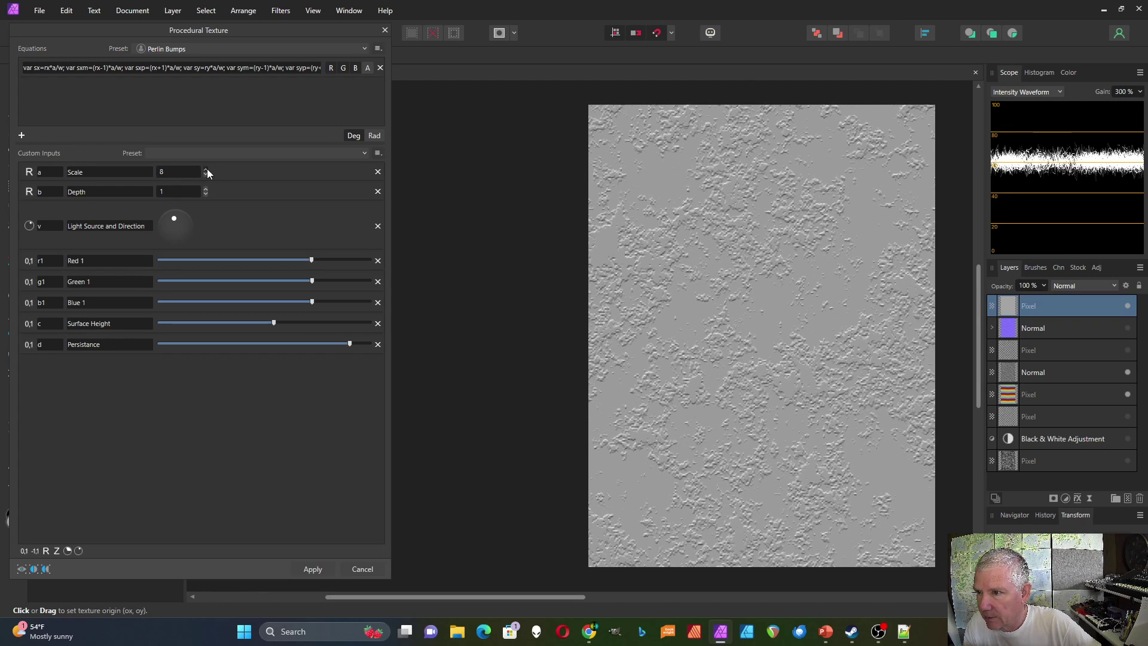
# Lower Persistance for softer bumps and raise Depth to 5.
pyautogui.click(206, 189)
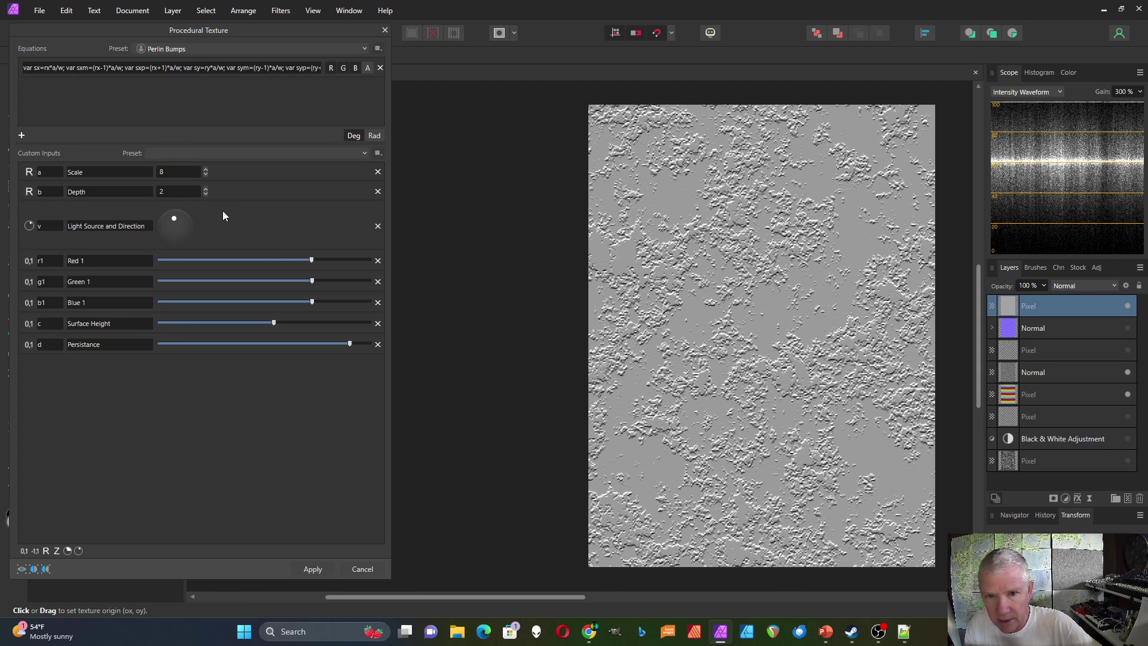
pyautogui.moveTo(346, 344); pyautogui.dragTo(291, 346)
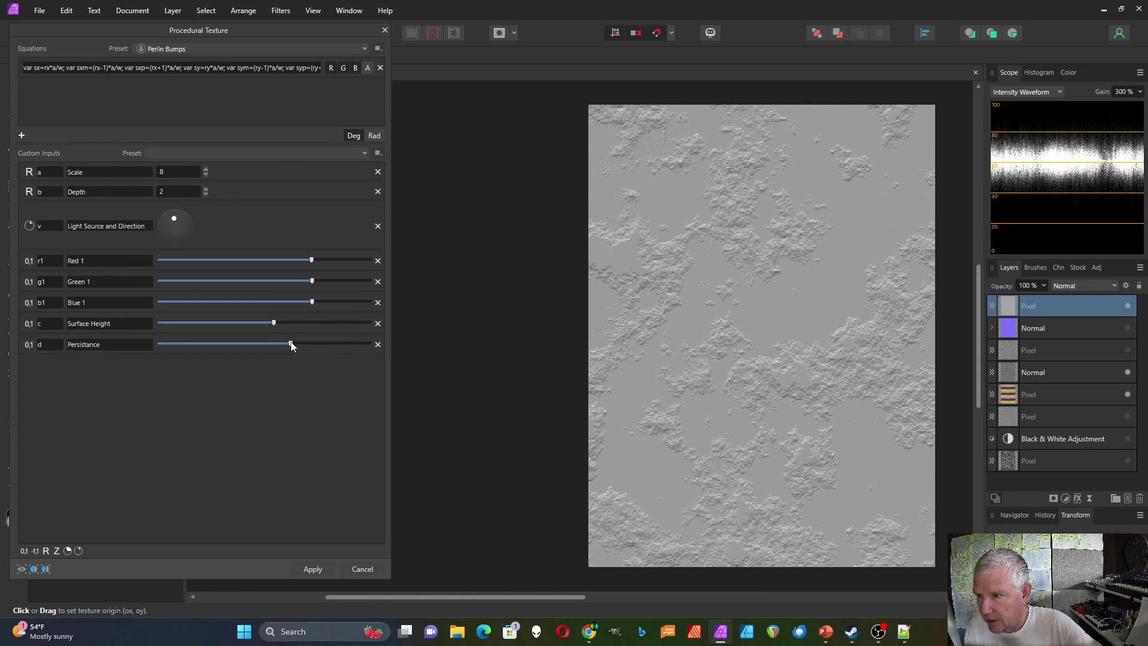
pyautogui.click(206, 187)
pyautogui.click(206, 188)
pyautogui.click(205, 187)
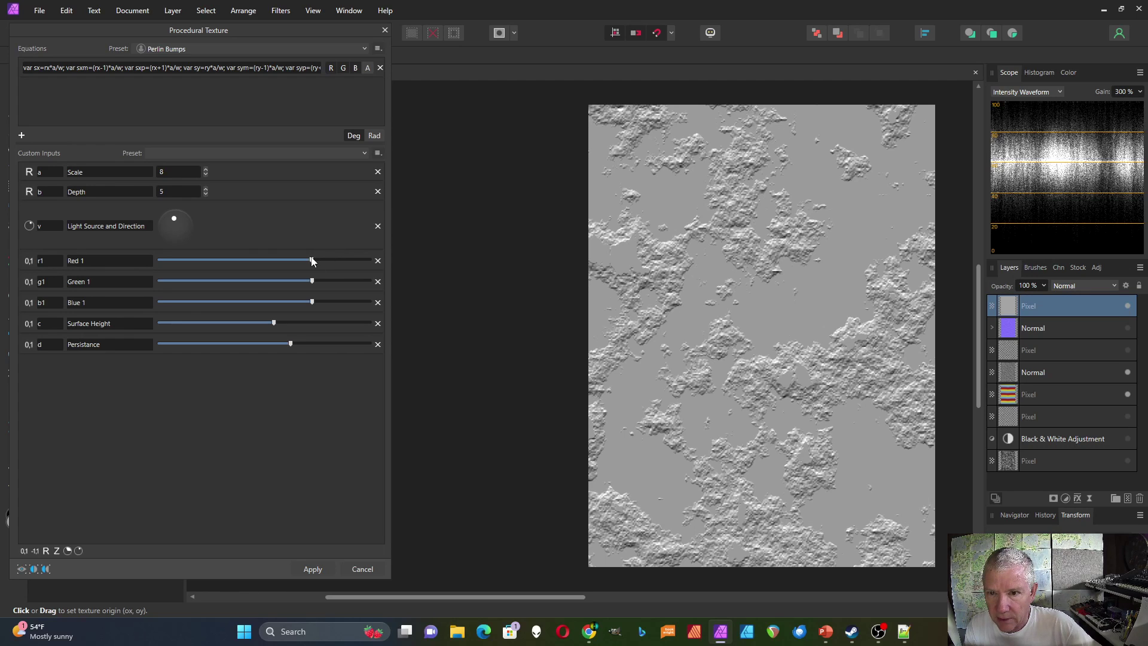
# Raise Red 1 to tint the bumps purple and tilt the light slightly upward.
pyautogui.moveTo(313, 261); pyautogui.dragTo(353, 302)
pyautogui.moveTo(174, 220); pyautogui.dragTo(170, 214)
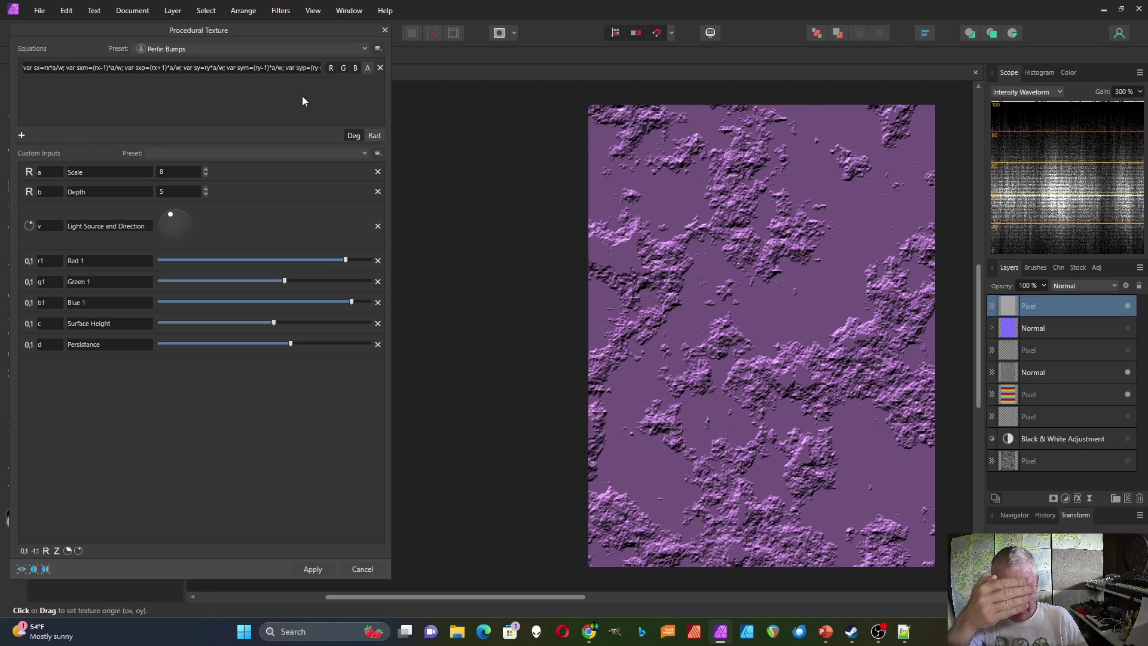
# Load the Bump Map Demo preset and raise input c to reshape the bumps.
pyautogui.click(314, 49)
pyautogui.click(249, 248)
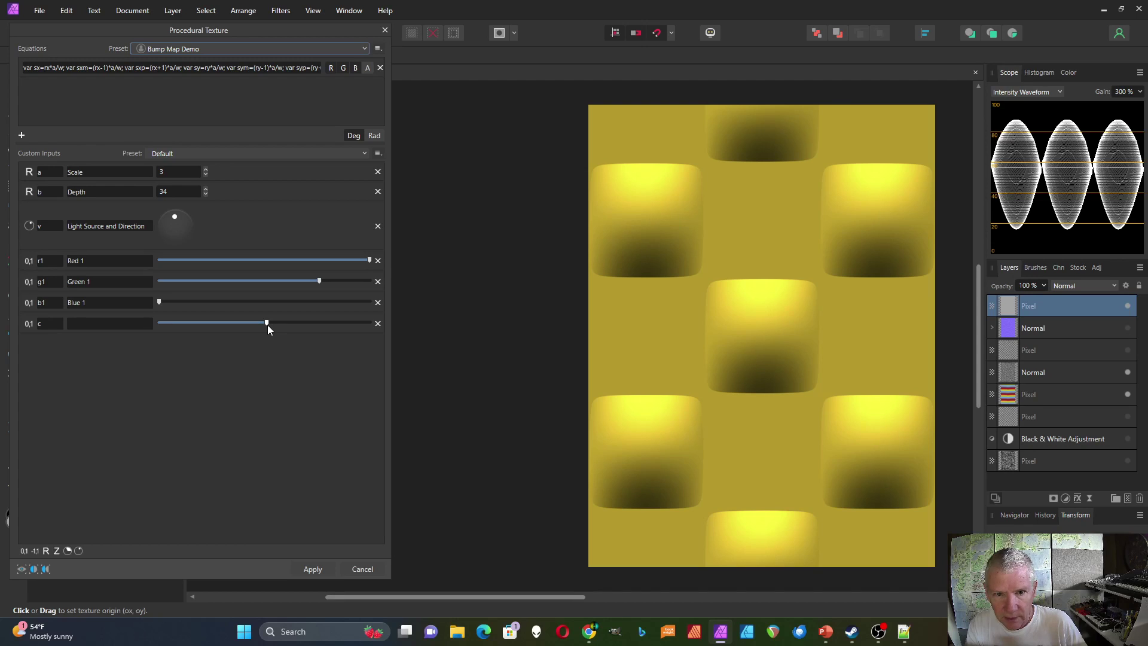
pyautogui.moveTo(266, 324); pyautogui.dragTo(327, 329)
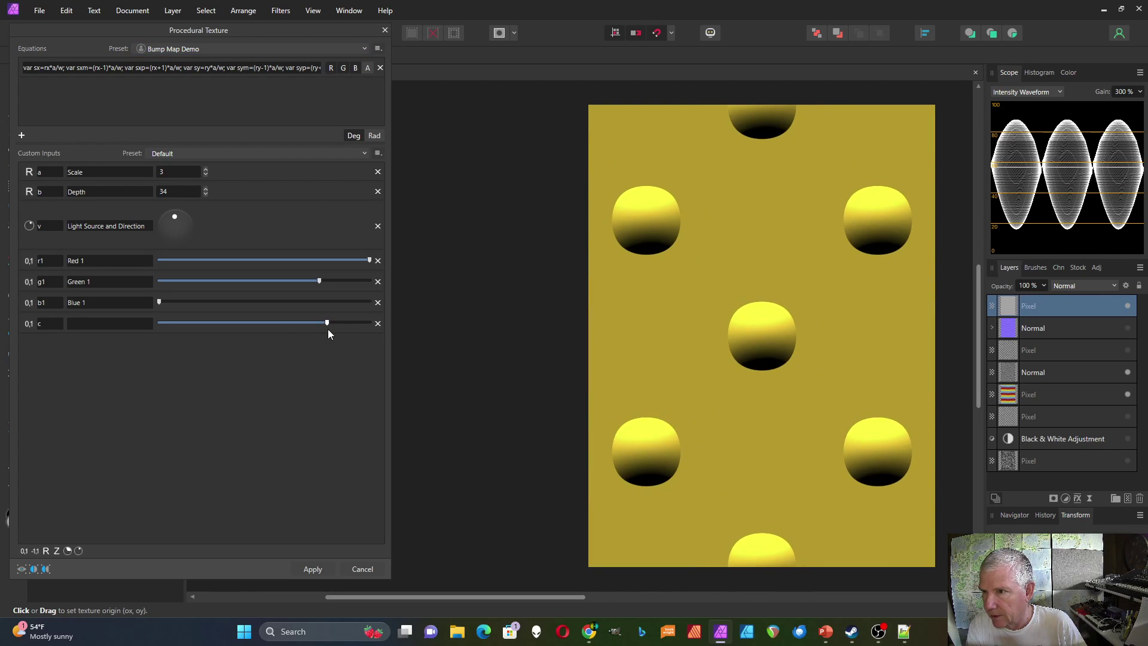
# Try scales from 7 down to 5, then move the light to the bottom to form dimples.
pyautogui.click(206, 170)
pyautogui.click(206, 169)
pyautogui.click(206, 170)
pyautogui.click(206, 169)
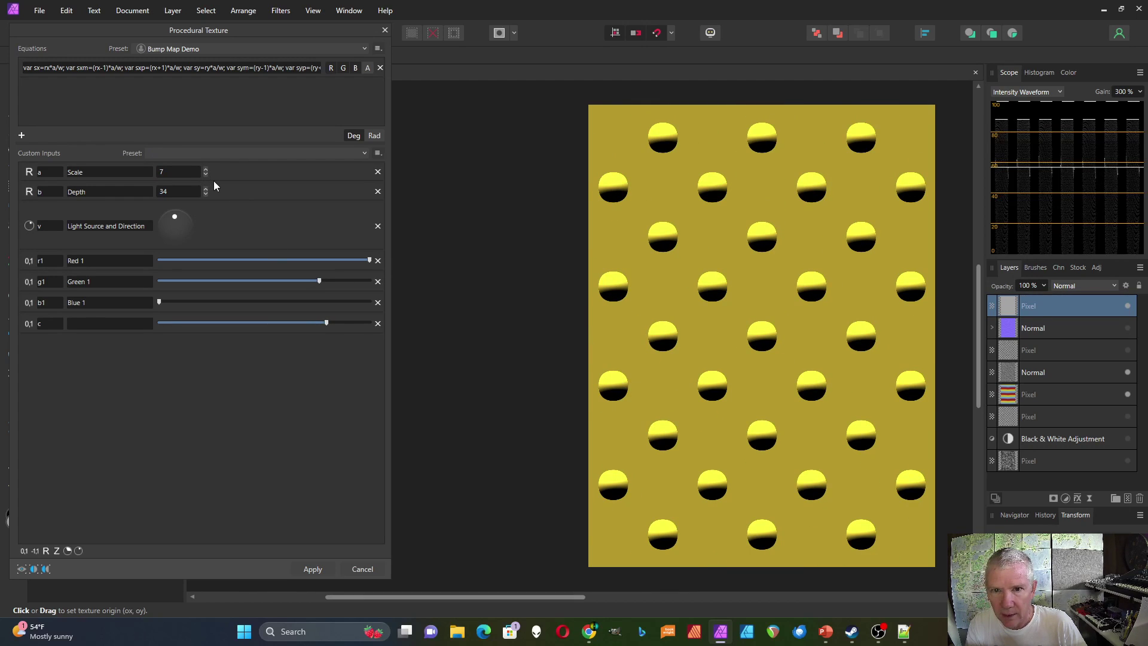
pyautogui.click(205, 174)
pyautogui.click(205, 174)
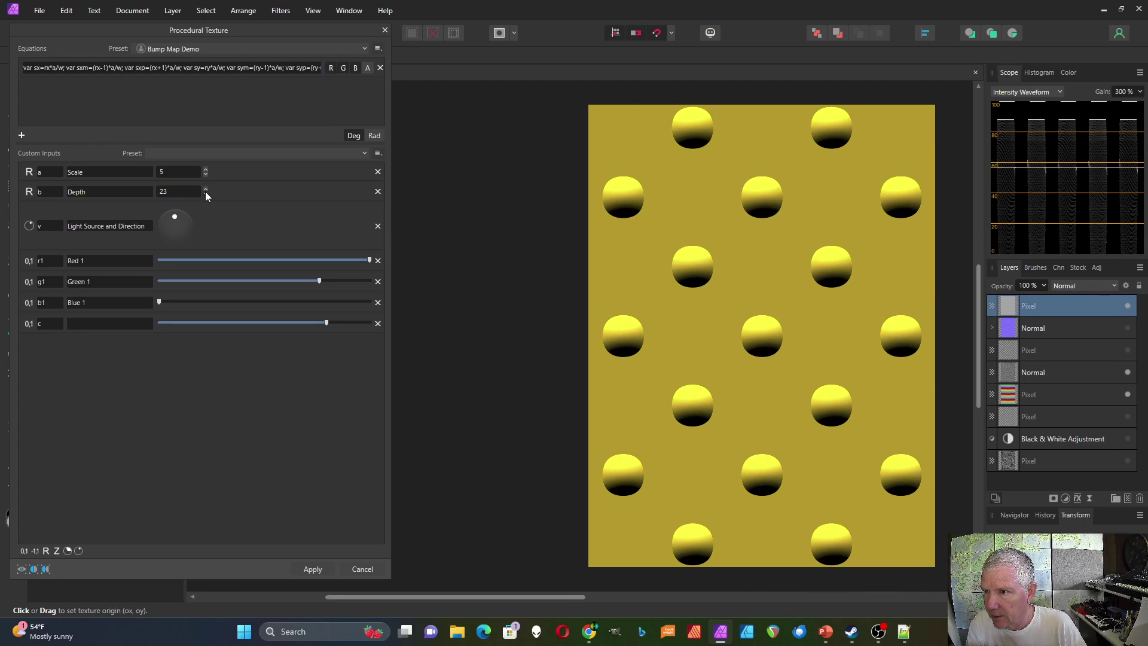
pyautogui.scroll(-6, 206, 191)
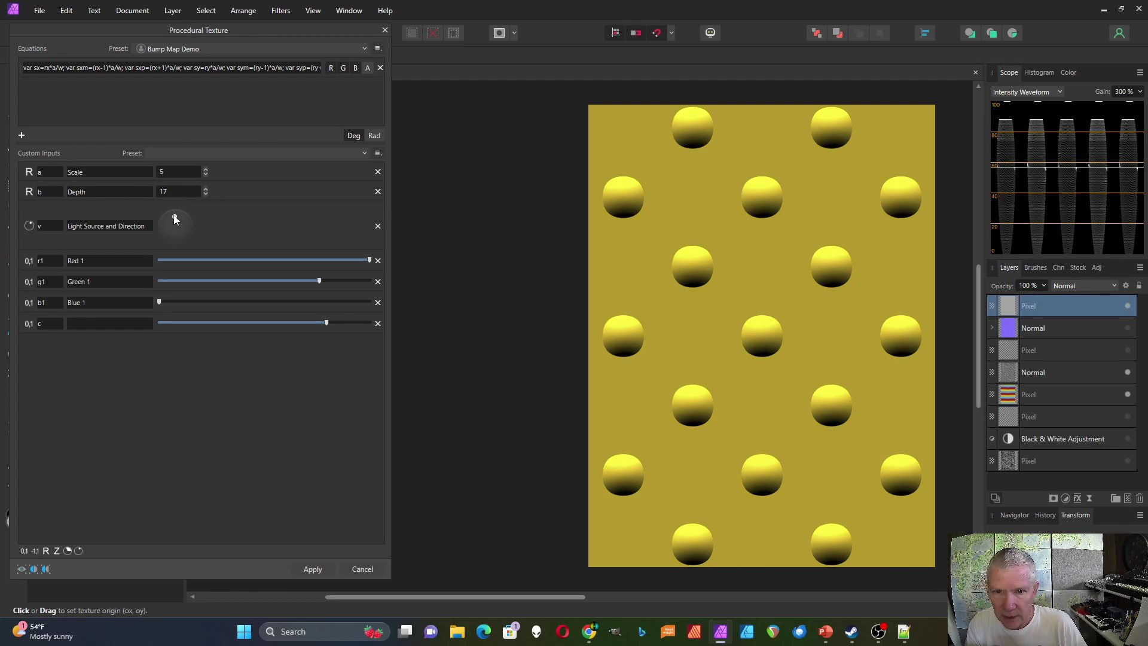
pyautogui.moveTo(174, 217); pyautogui.dragTo(171, 216)
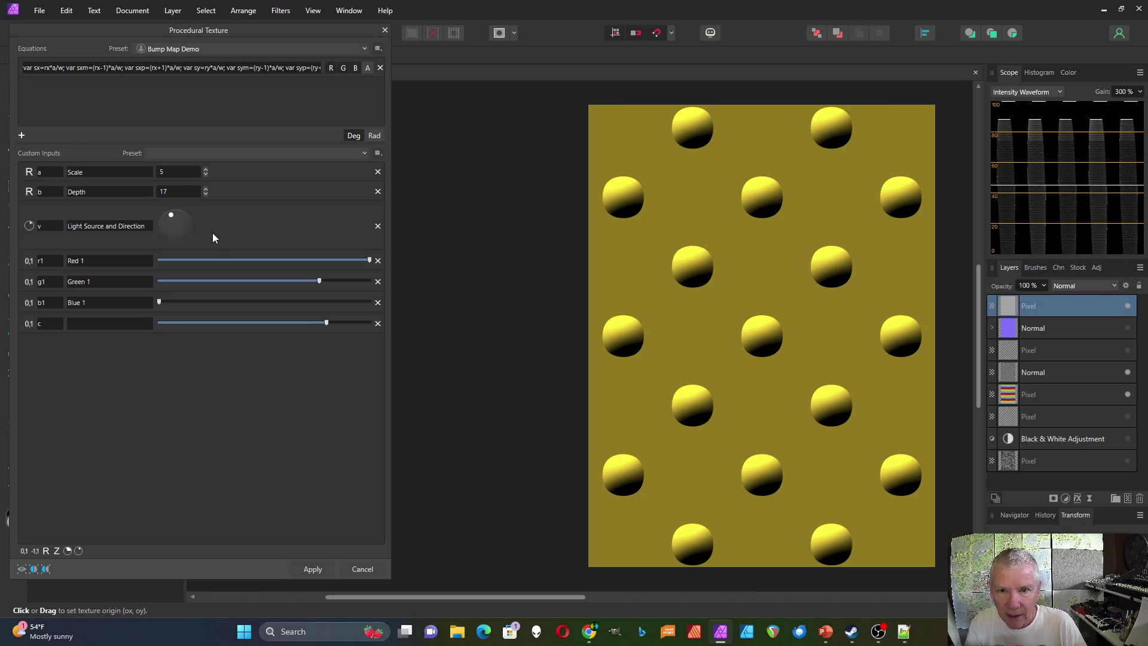
pyautogui.moveTo(170, 216); pyautogui.dragTo(179, 237)
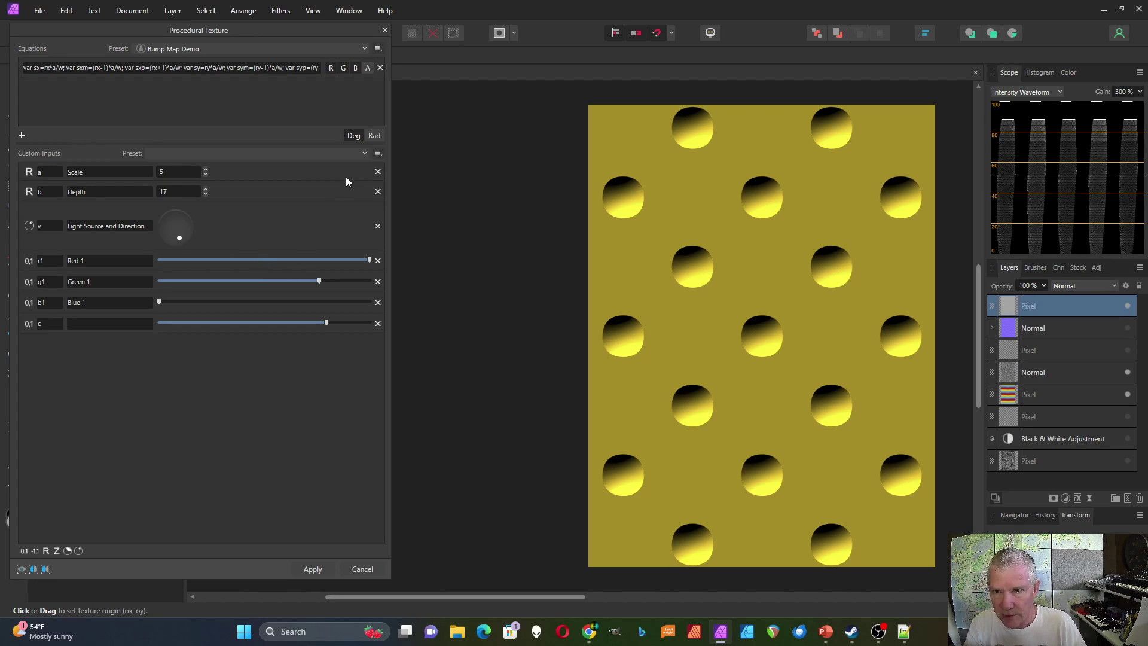
# Set Scale to 9 and Depth to 8, and light from the top for raised dots.
pyautogui.click(206, 170)
pyautogui.click(206, 170)
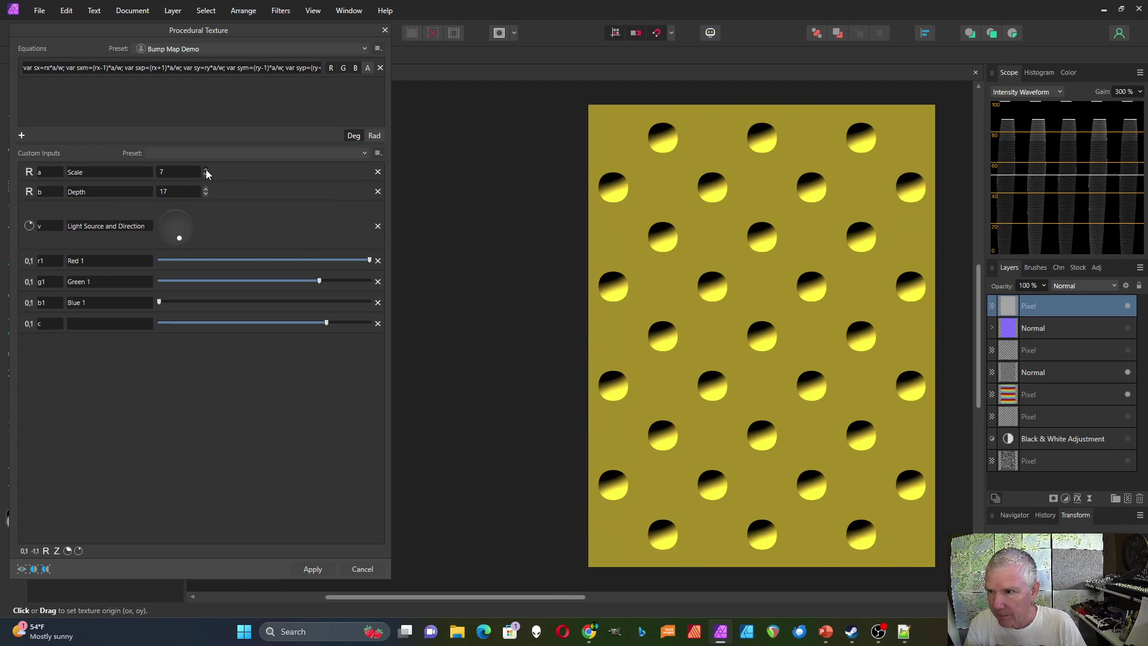
pyautogui.click(205, 170)
pyautogui.click(205, 170)
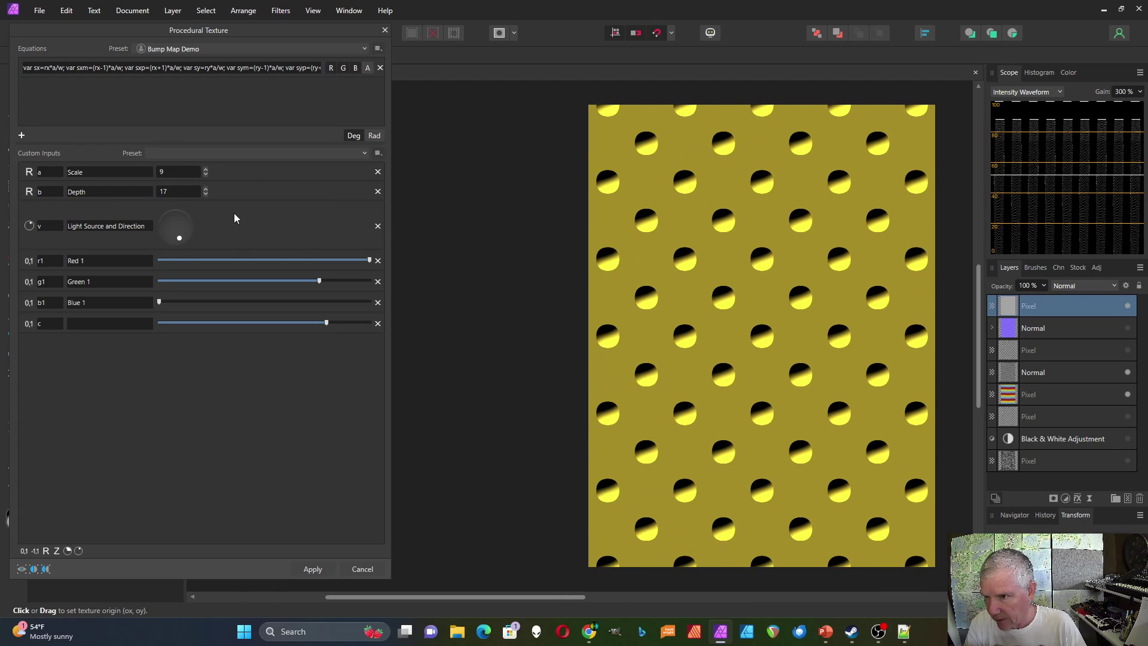
pyautogui.click(206, 193)
pyautogui.click(205, 193)
pyautogui.click(206, 193)
pyautogui.click(206, 193)
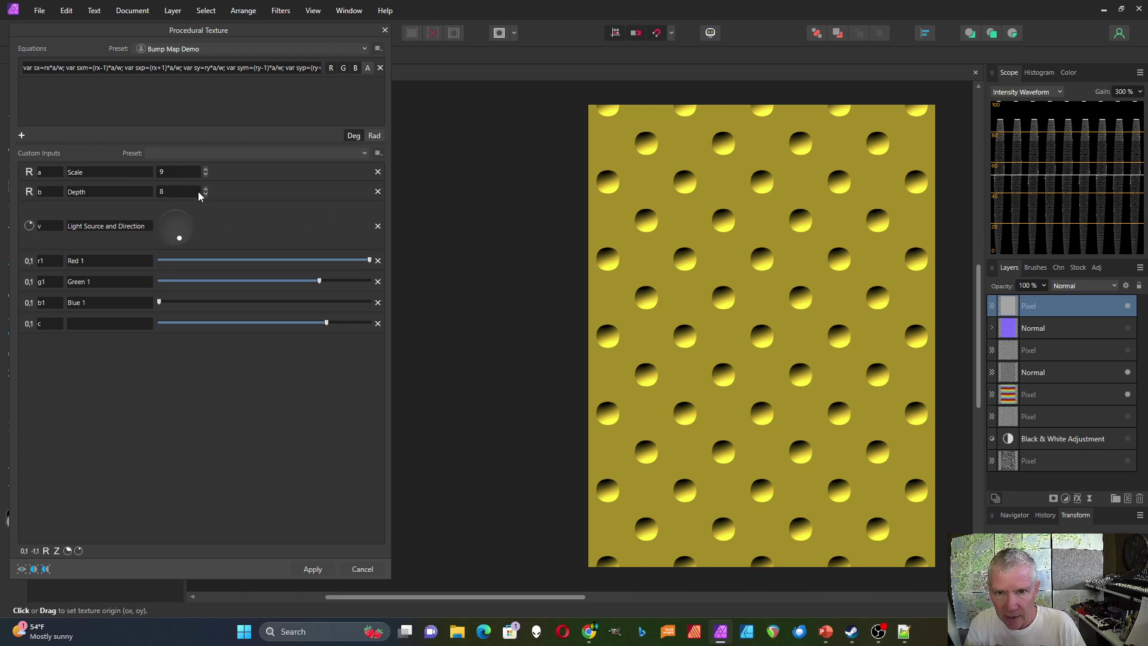
pyautogui.moveTo(185, 235); pyautogui.dragTo(175, 220)
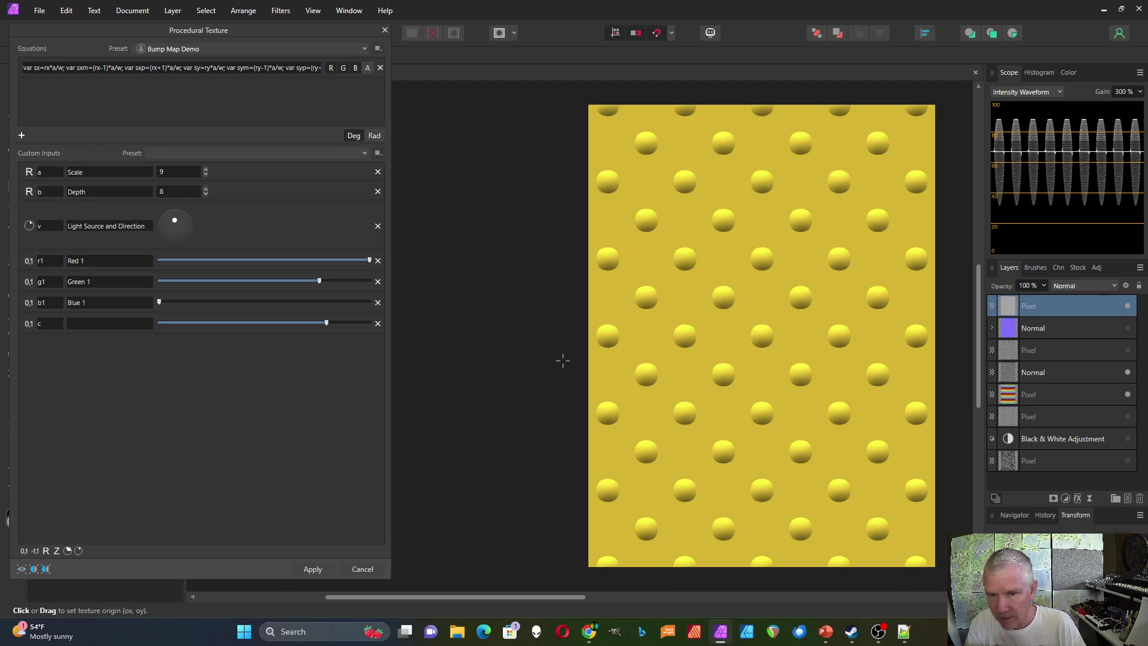
pyautogui.moveTo(321, 281)
pyautogui.mouseDown()
pyautogui.moveTo(284, 282)
pyautogui.moveTo(321, 281)
pyautogui.mouseUp()
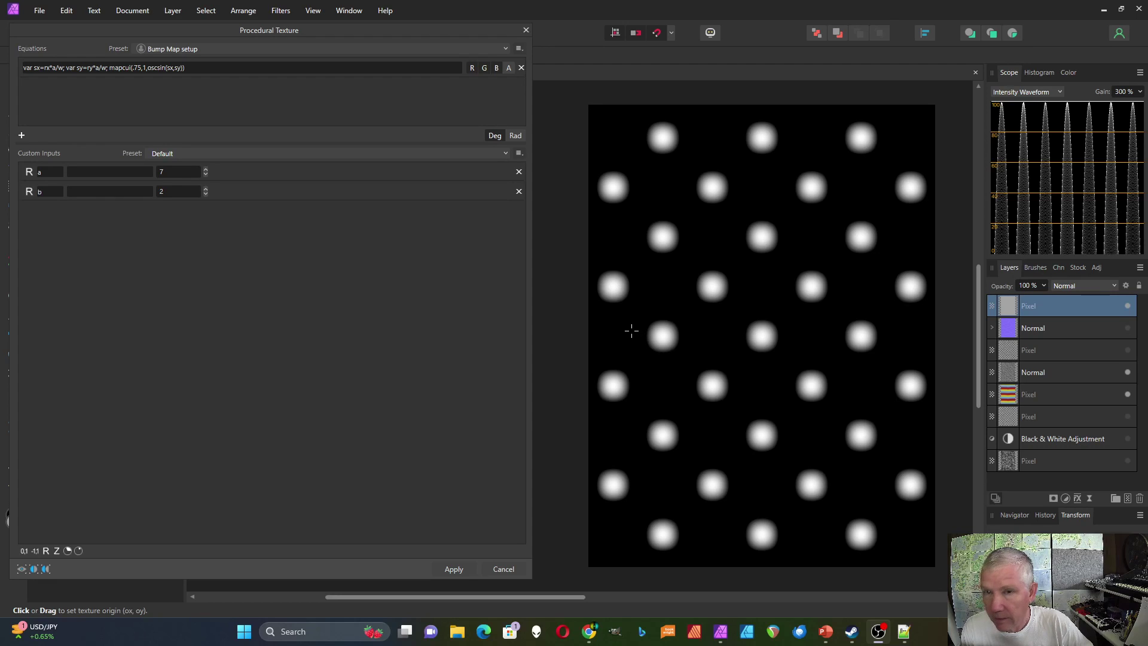
# Pick the Faux Bumps preset from the Equations Preset list.
pyautogui.click(506, 48)
pyautogui.click(428, 321)
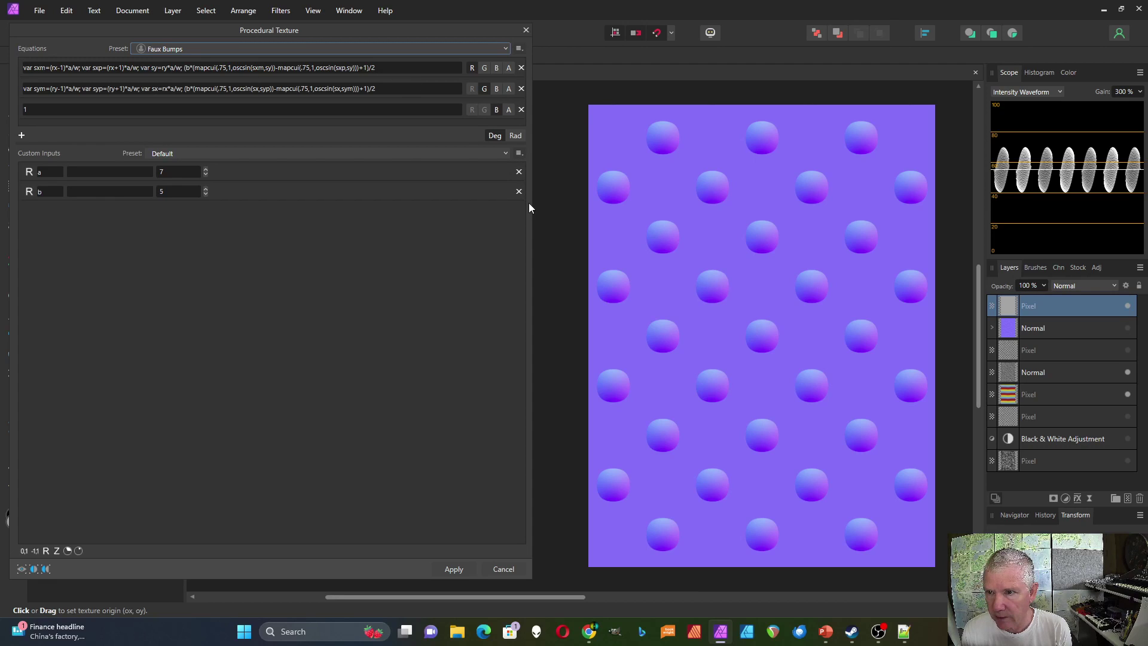
# Drag the Procedural Texture dialog's right edge left to make it narrower.
pyautogui.moveTo(530, 203); pyautogui.dragTo(378, 203)
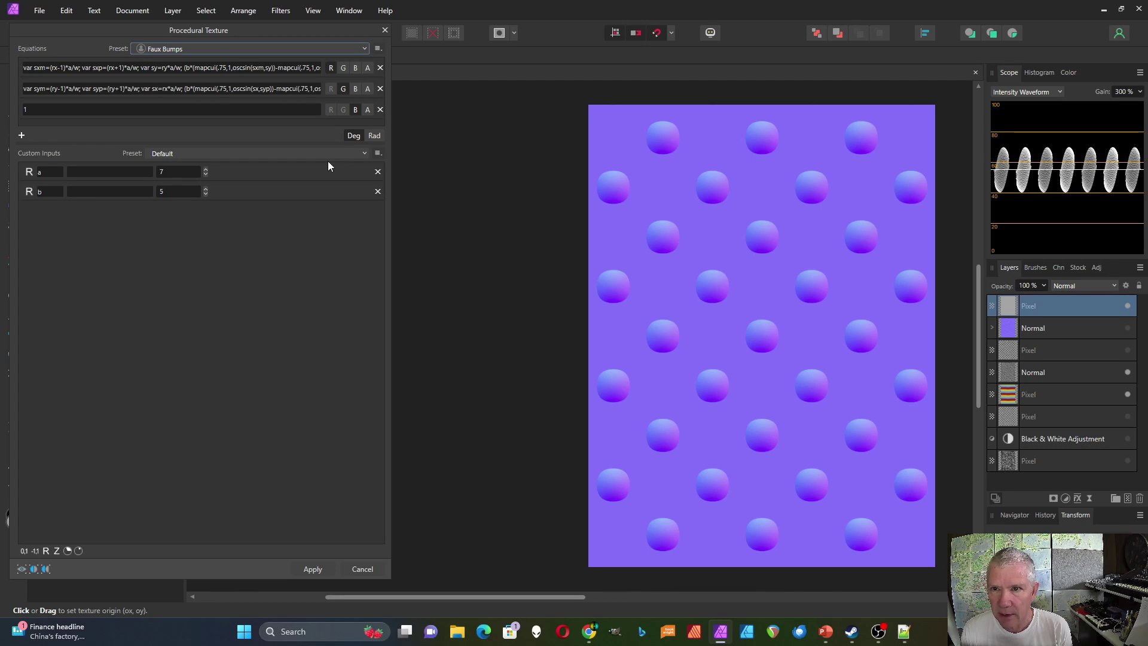
# Choose the Bump Map setup preset and apply it to the Pixel layer.
pyautogui.click(365, 49)
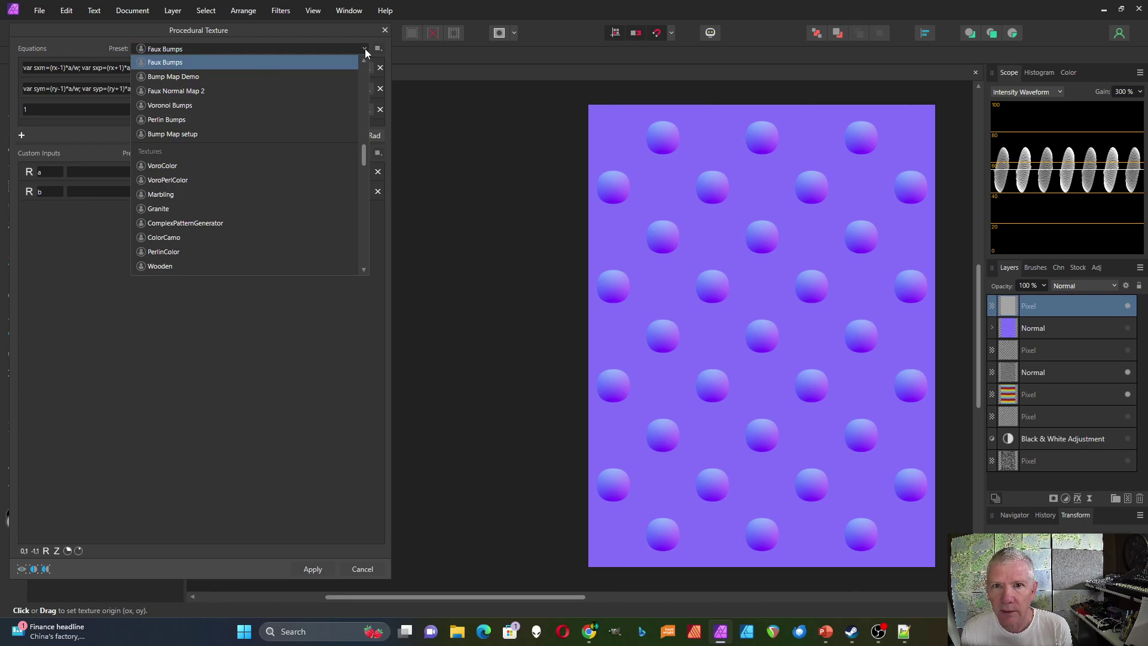
pyautogui.click(301, 134)
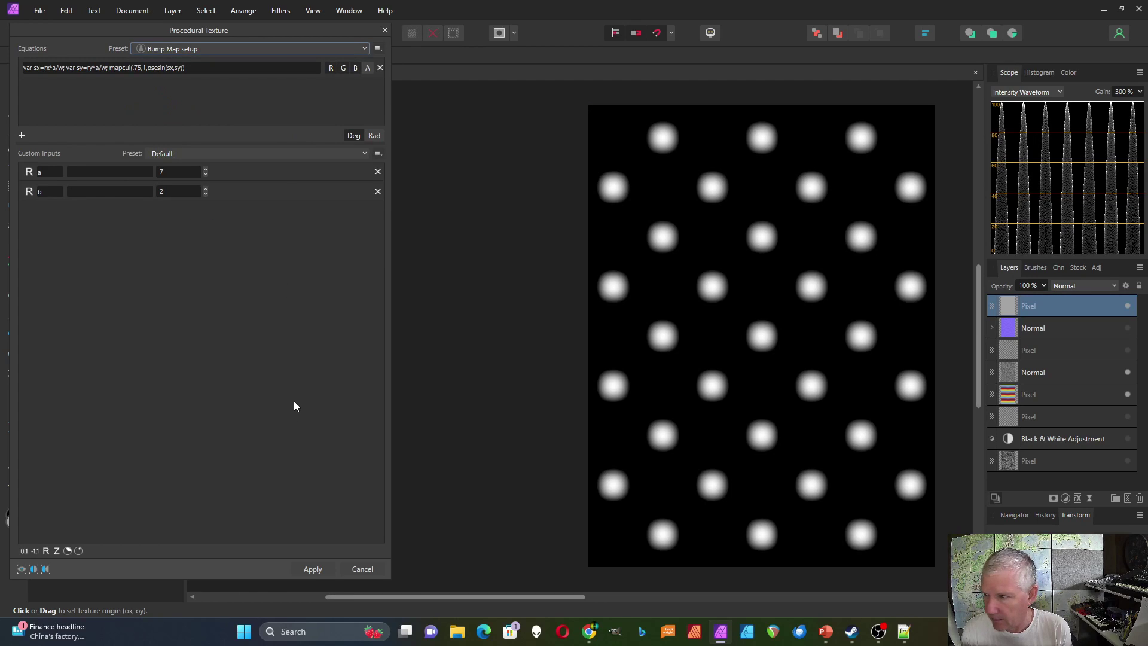
pyautogui.click(311, 575)
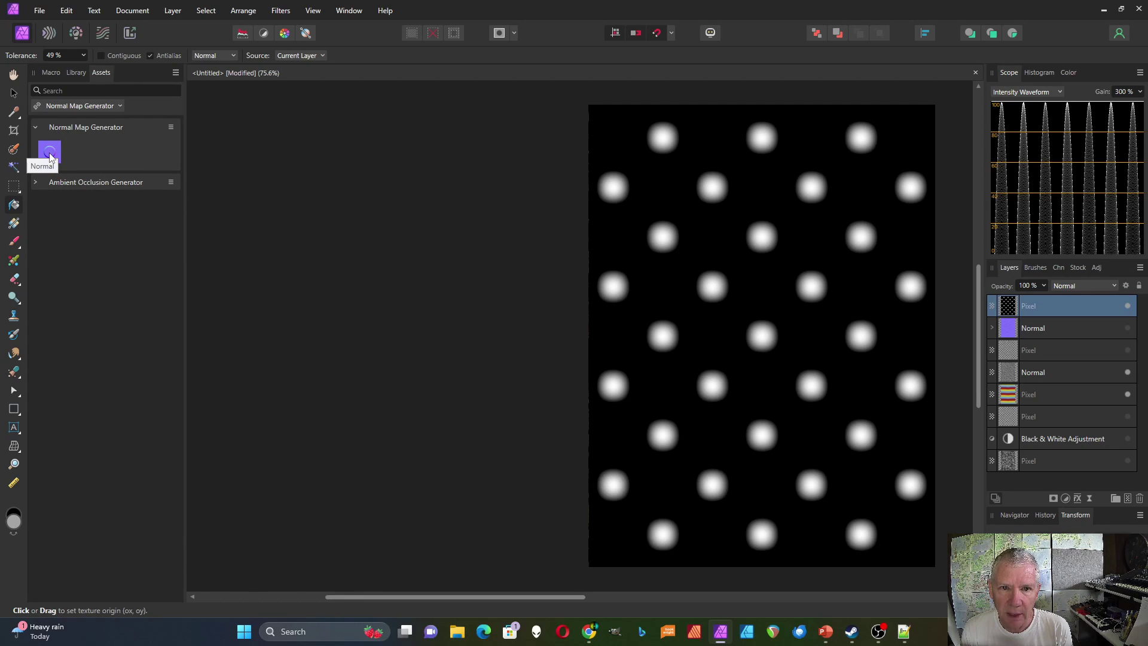
# Place the Normal asset on the canvas, then hide its group to reveal the white-dot Pixel layer.
pyautogui.moveTo(51, 152); pyautogui.dragTo(742, 298)
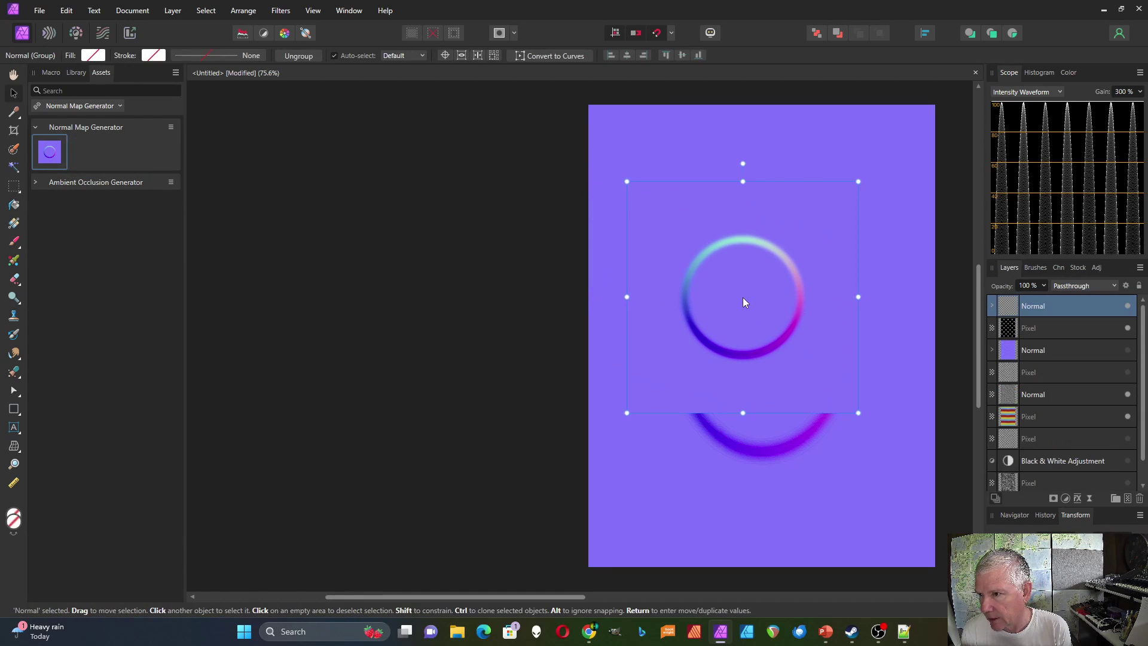
pyautogui.click(991, 305)
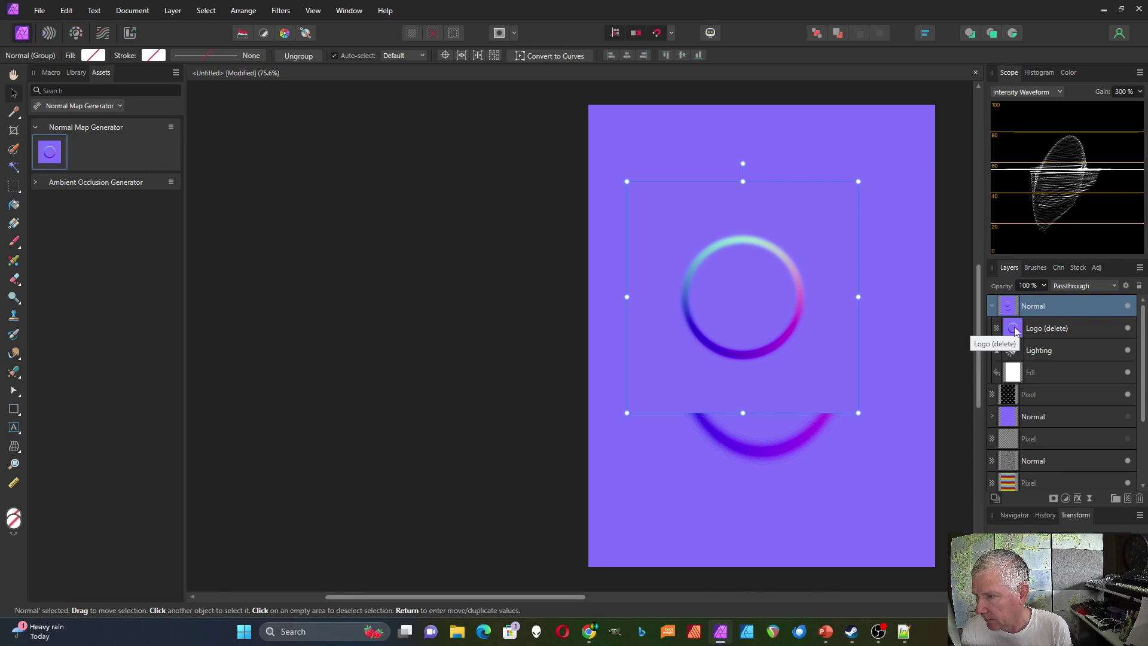
pyautogui.click(1008, 398)
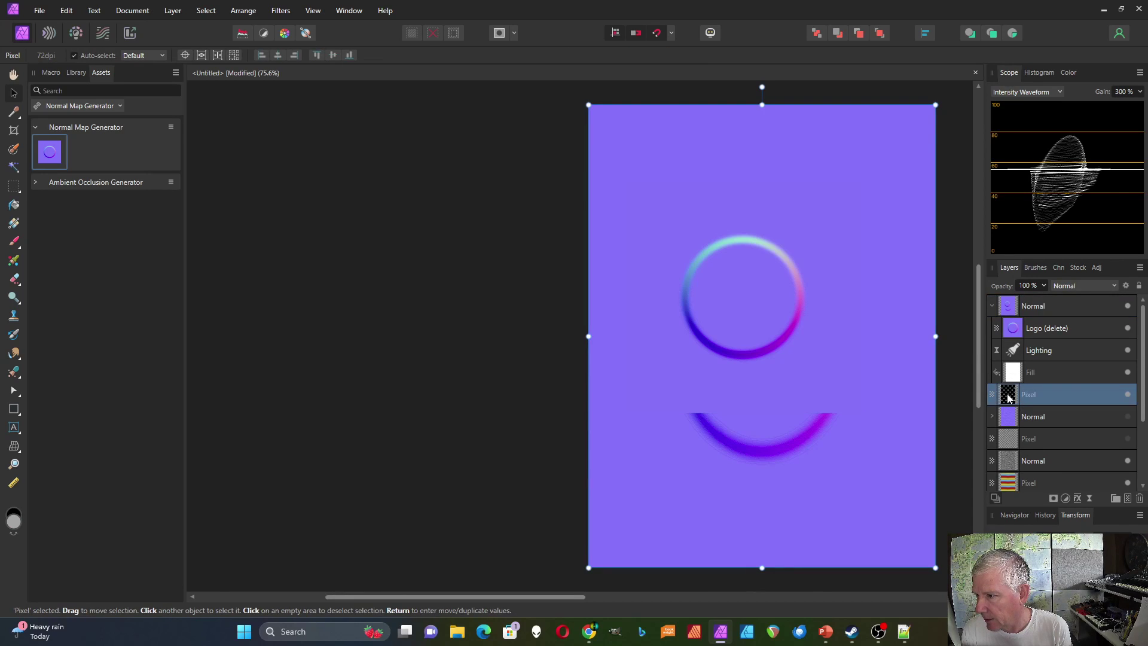
pyautogui.click(1127, 307)
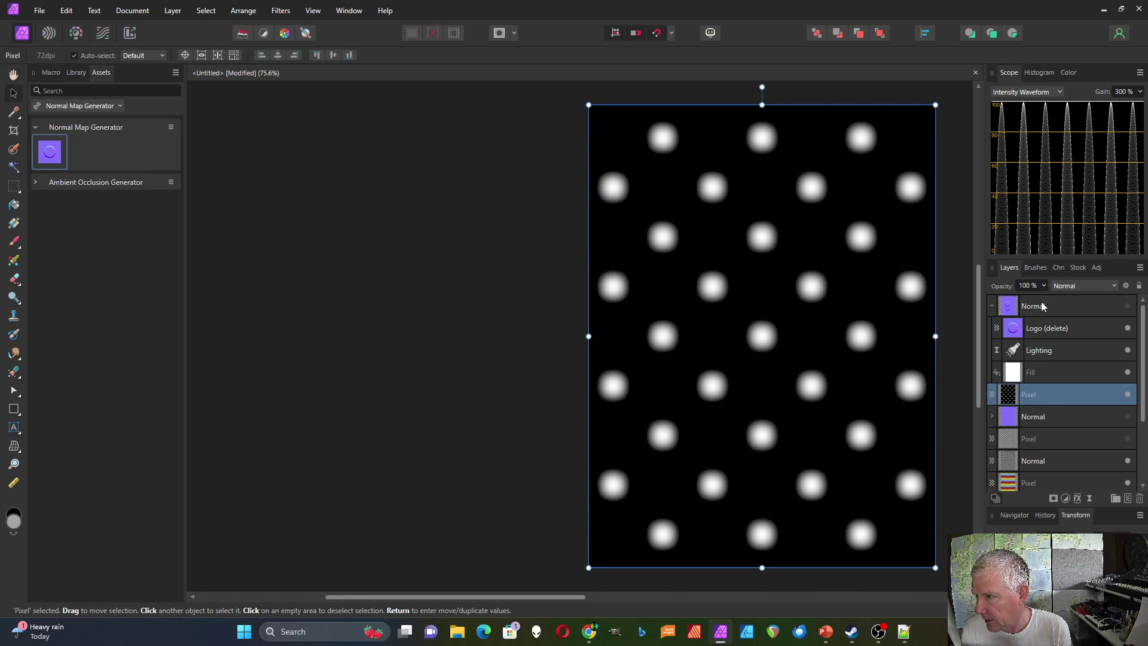
pyautogui.click(991, 307)
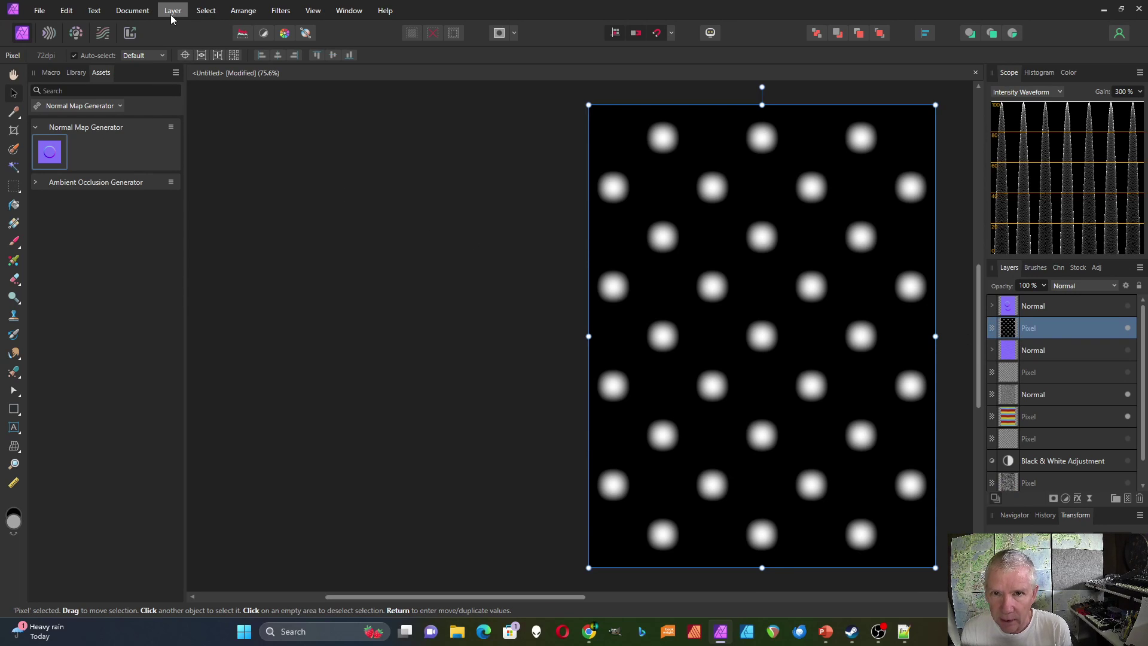
# Export the dot pattern as a PNG, then select and expand the top Normal group.
pyautogui.click(40, 16)
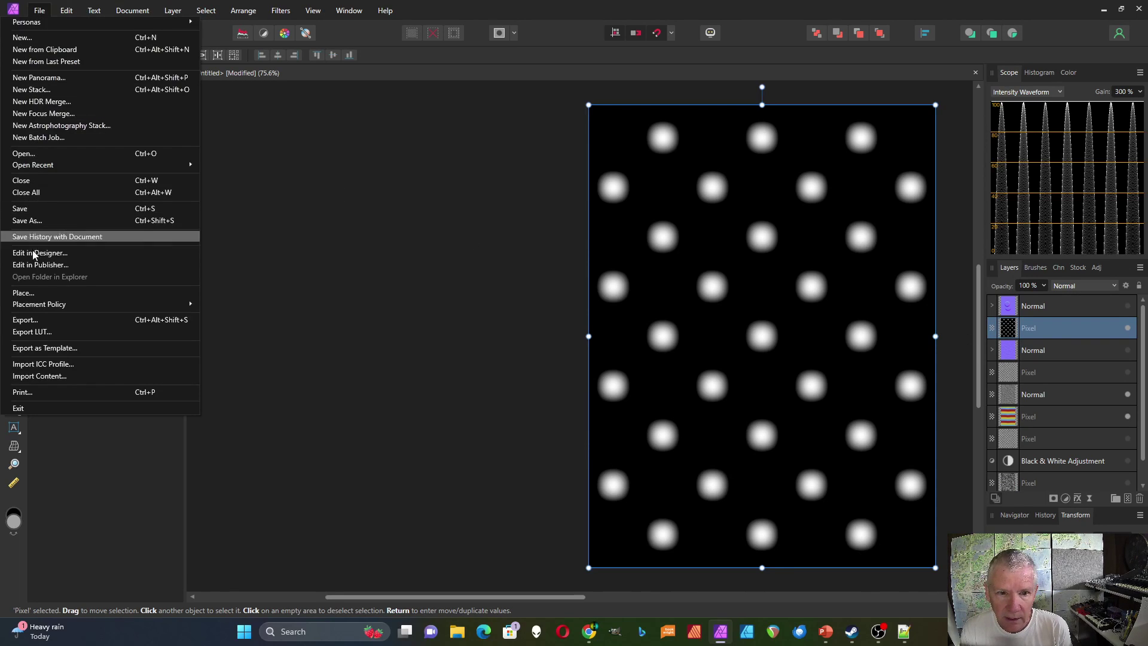
pyautogui.click(40, 321)
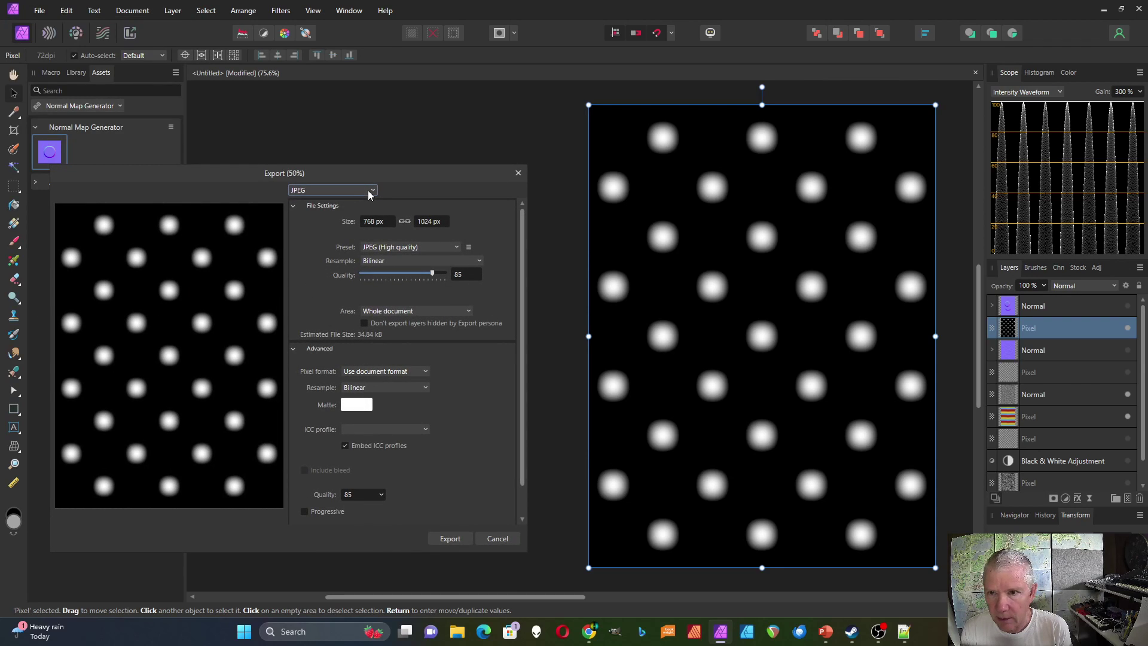
pyautogui.click(368, 190)
pyautogui.click(363, 202)
pyautogui.press('Escape')
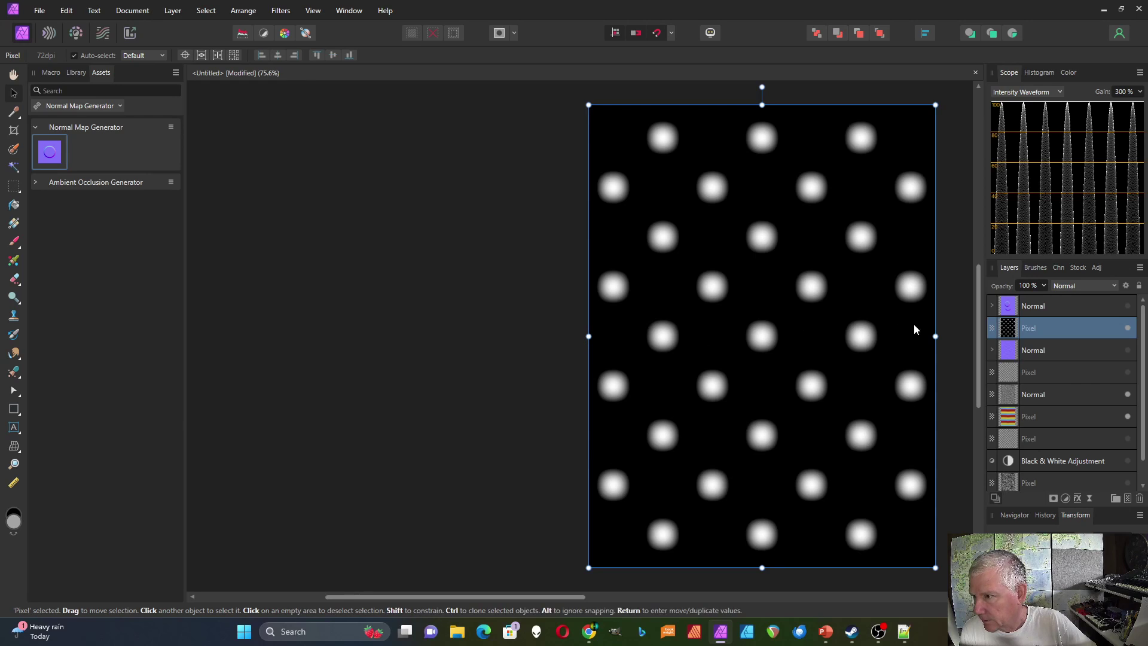
pyautogui.click(1010, 307)
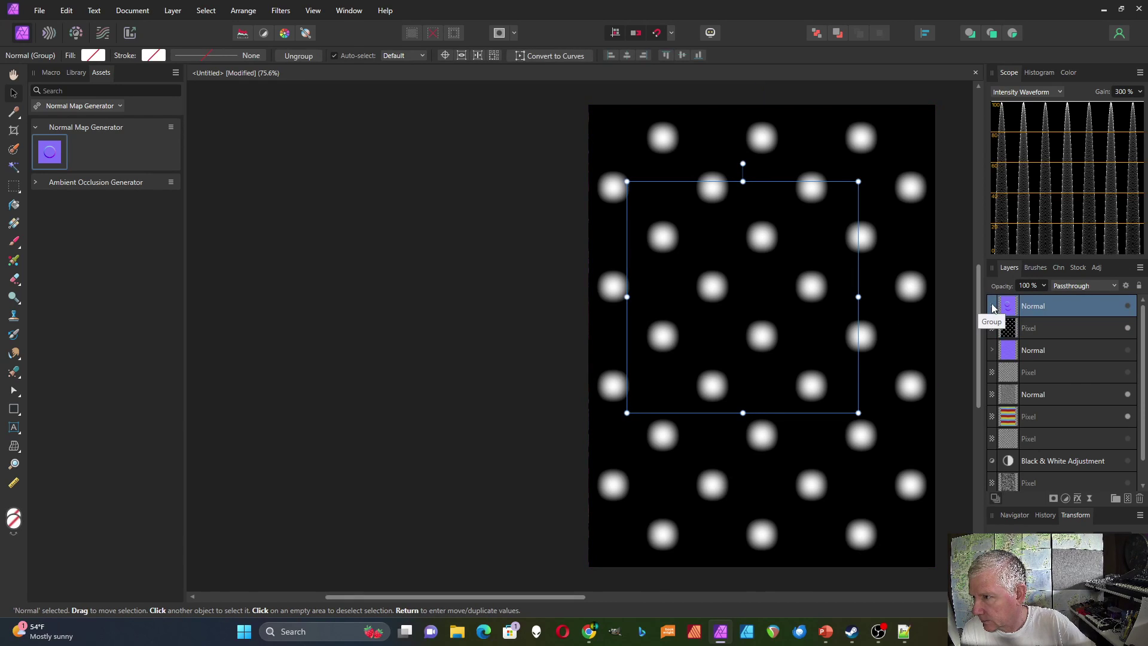
pyautogui.click(992, 306)
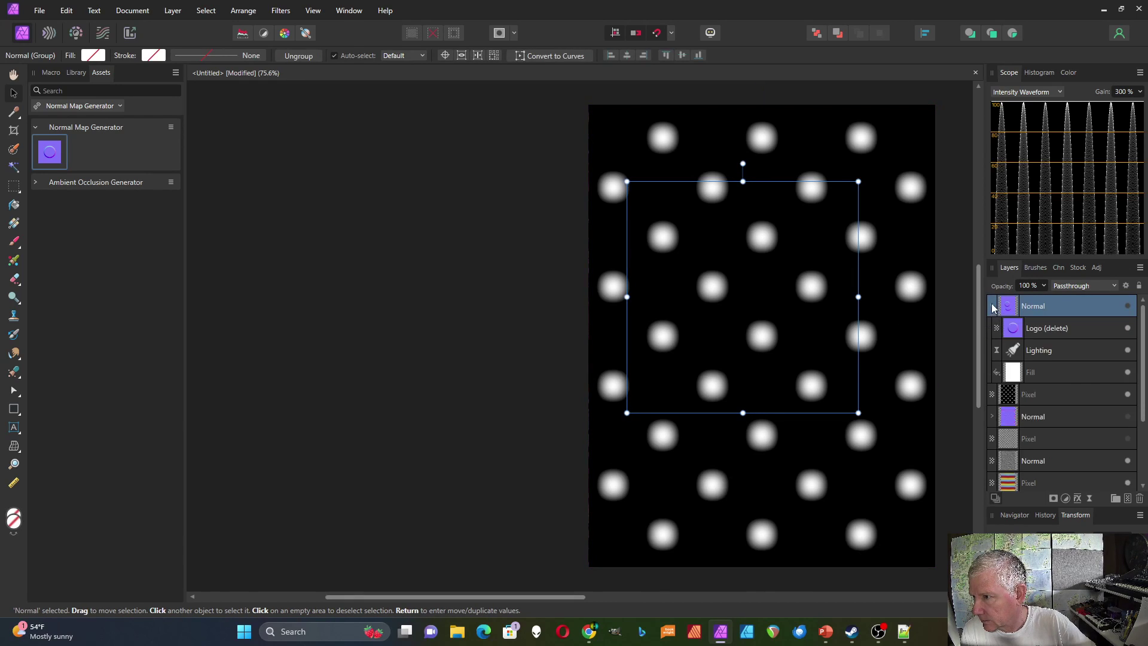
# Show the Normal group again and delete its Logo (delete) layer.
pyautogui.click(1127, 314)
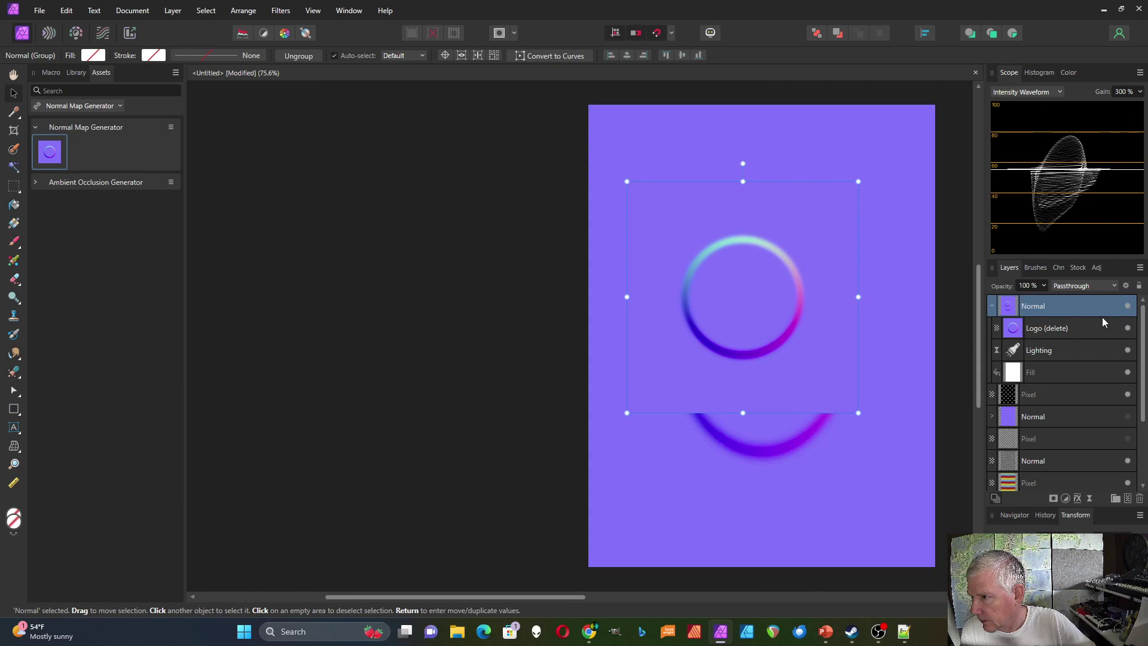
pyautogui.click(1021, 328)
pyautogui.press('Delete')
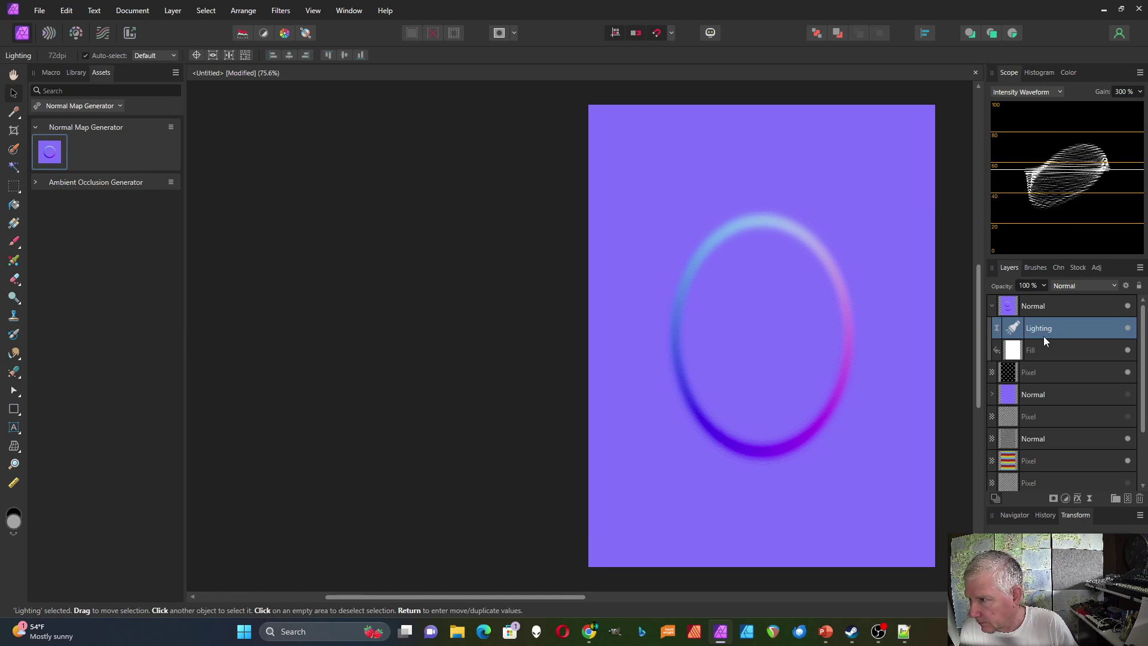
# Load the white-dot PNG as the Lighting layer's bump map.
pyautogui.doubleClick(1013, 328)
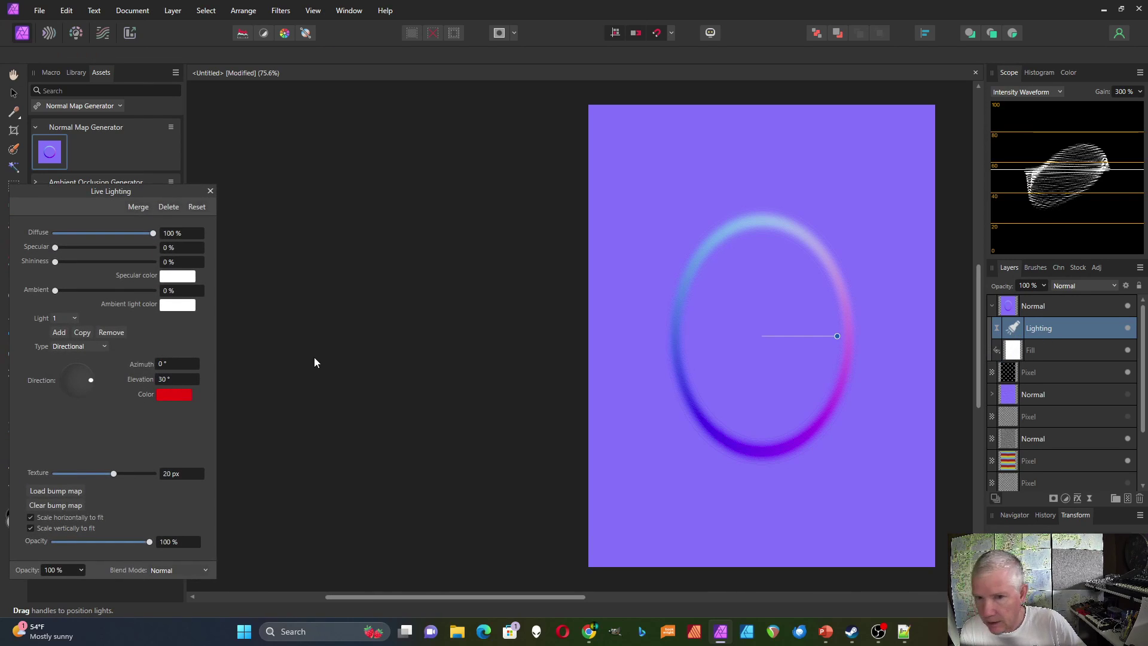
pyautogui.click(63, 489)
pyautogui.click(760, 597)
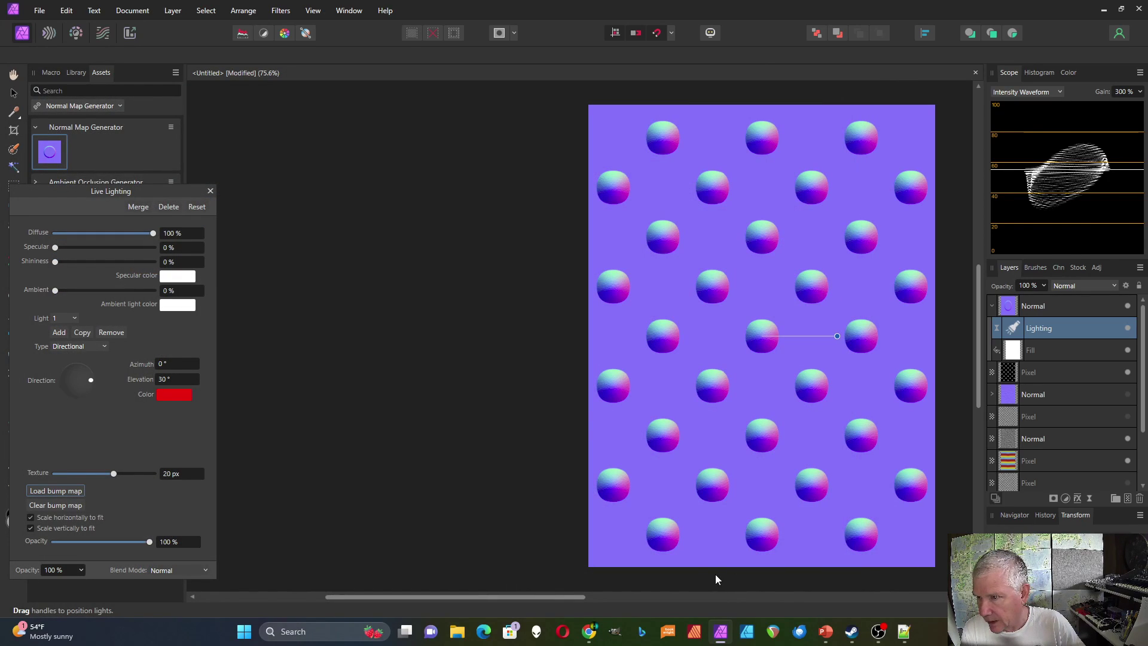
pyautogui.scroll(5, 692, 343)
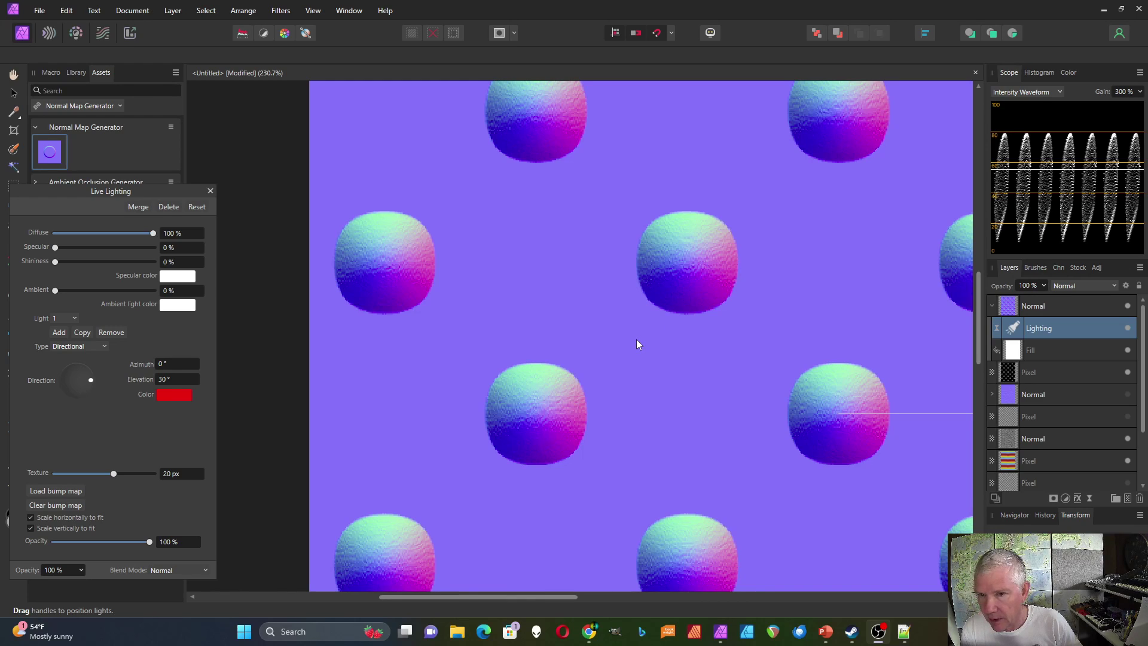
pyautogui.click(210, 191)
pyautogui.scroll(-6, 621, 258)
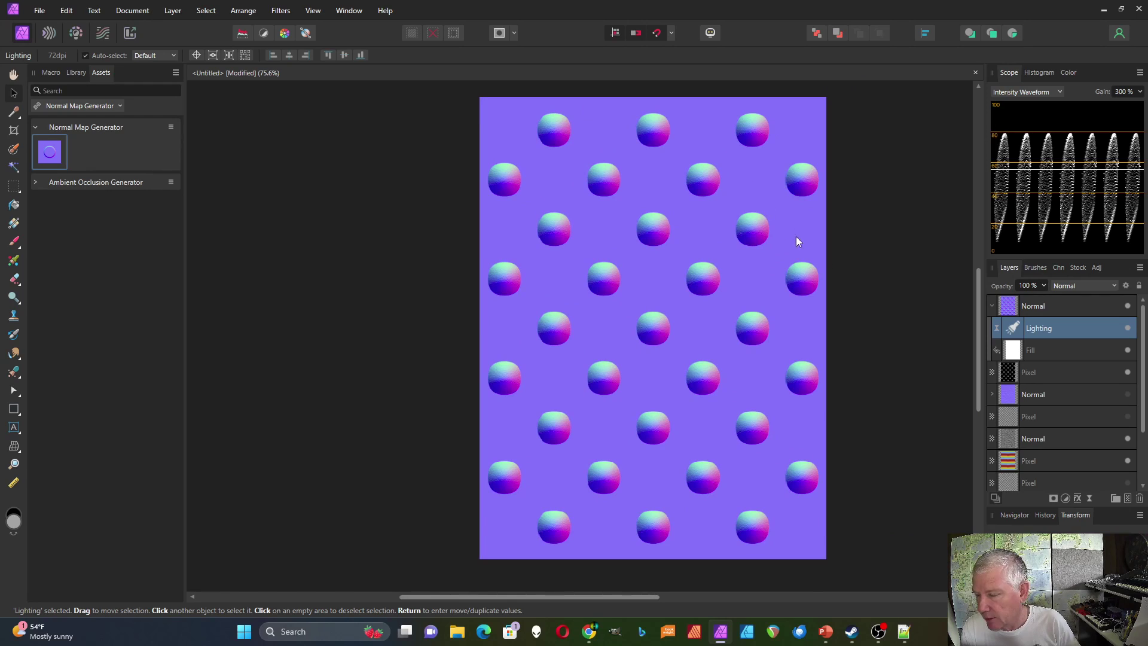
pyautogui.click(840, 235)
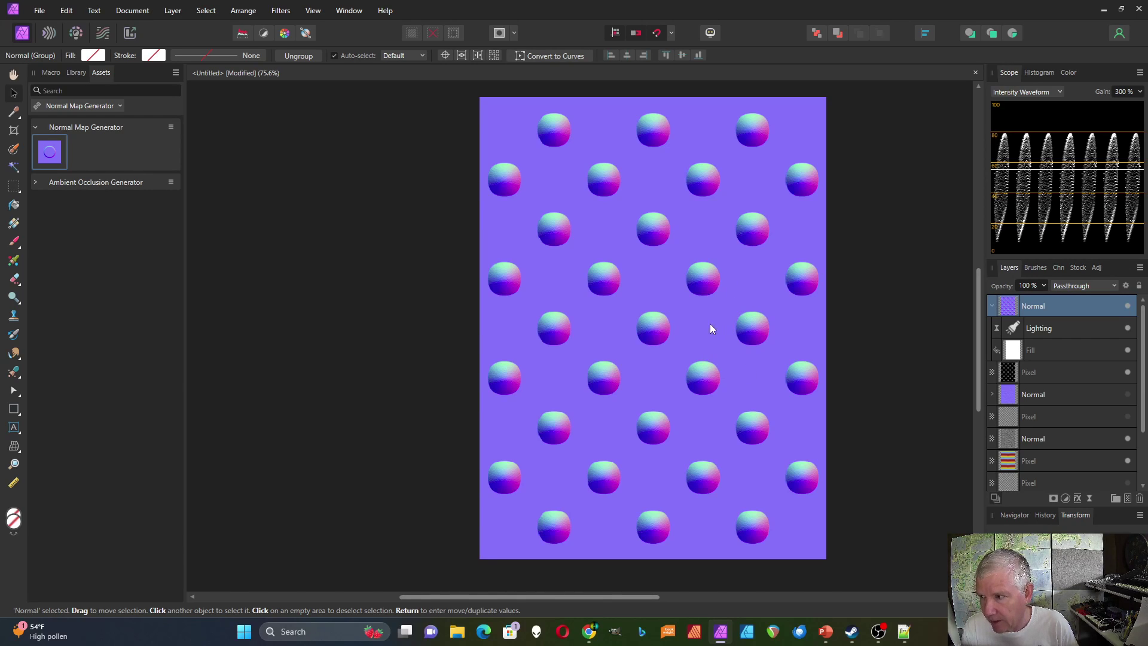
# Open Procedural Texture from Filters and choose the Simple Bump Map Lighting preset.
pyautogui.click(278, 12)
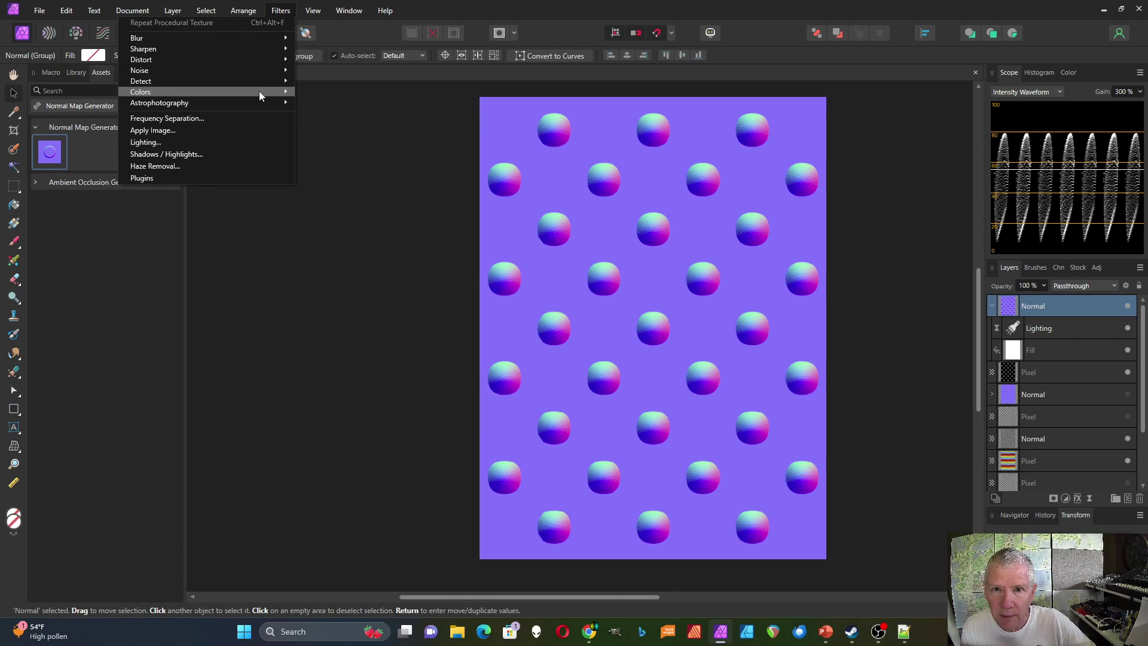
pyautogui.moveTo(259, 91)
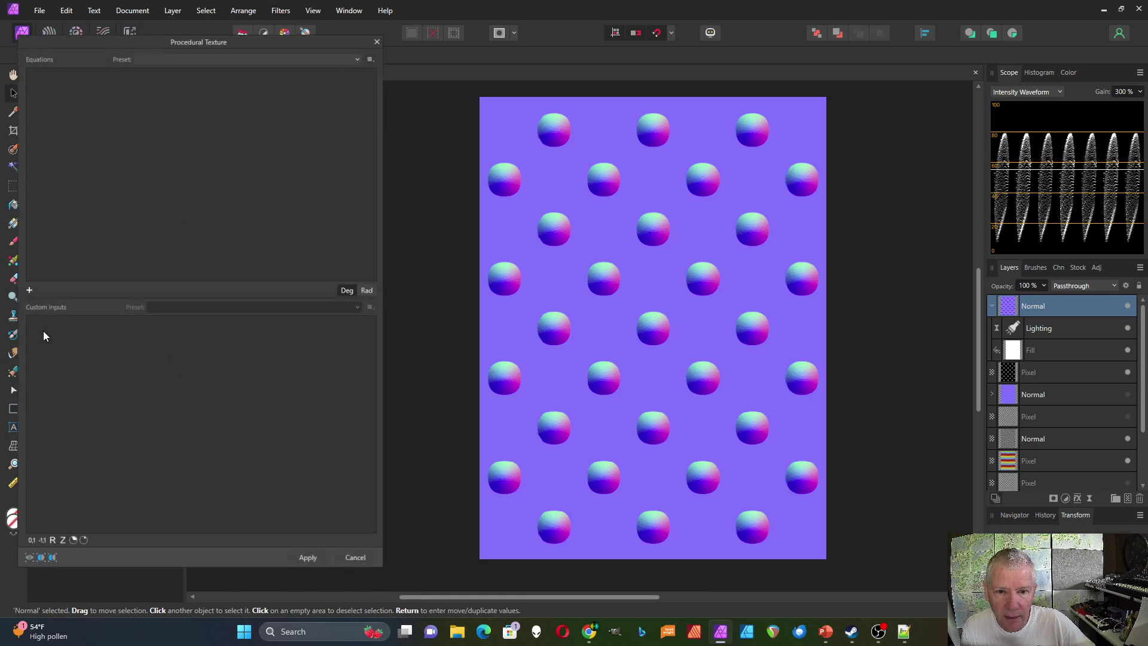
pyautogui.click(242, 50)
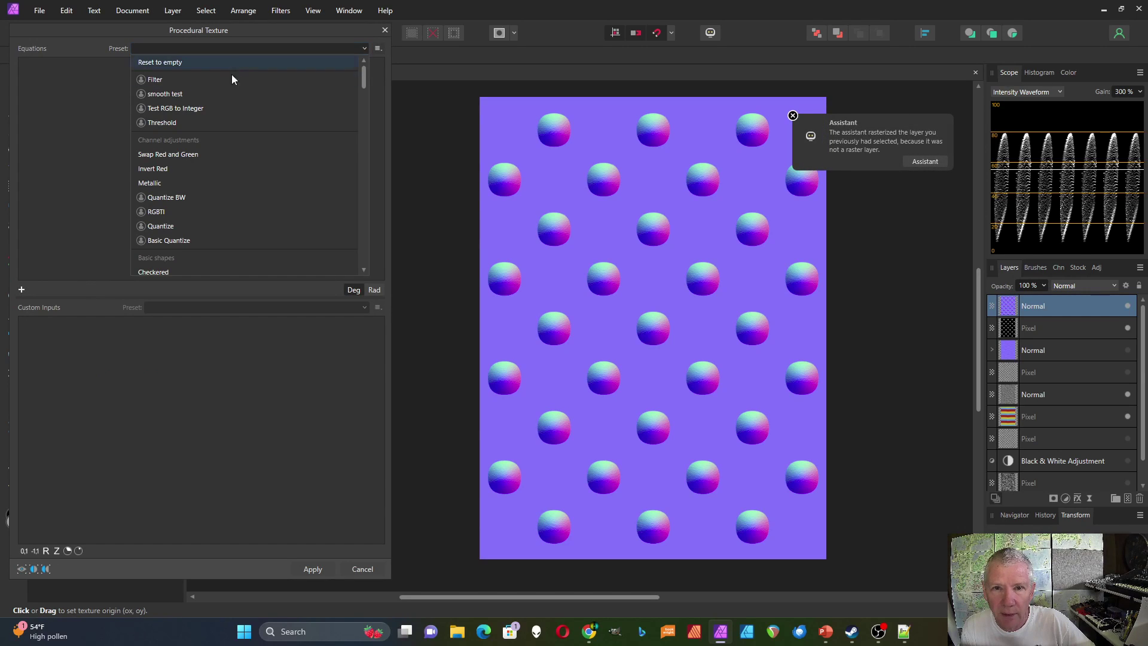
pyautogui.scroll(-10, 192, 179)
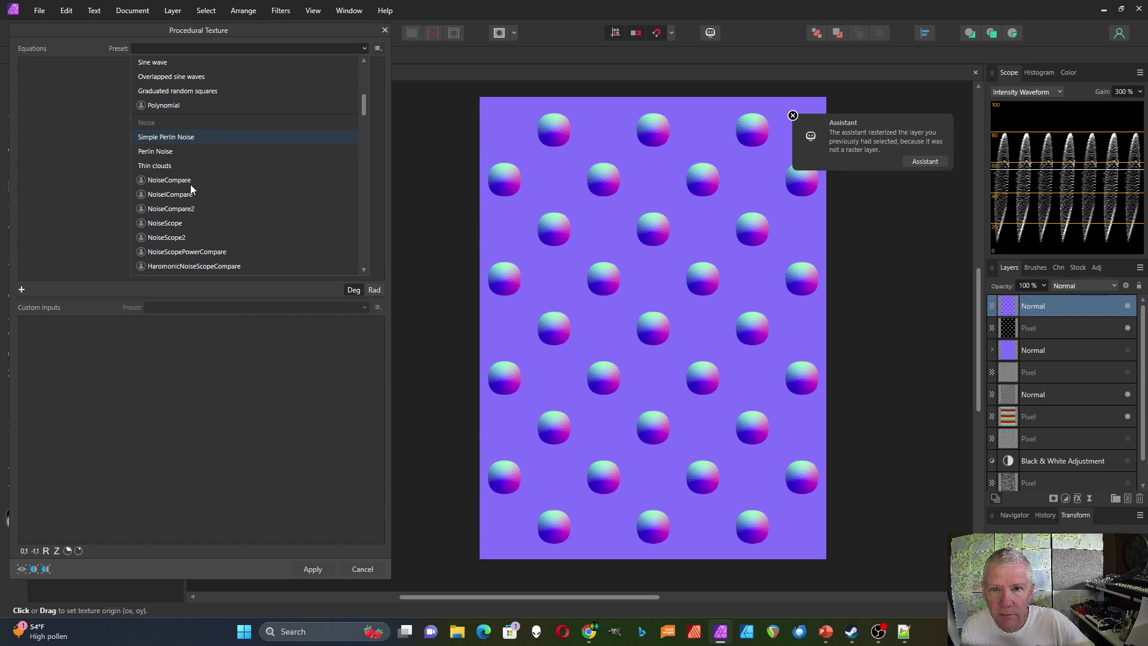
pyautogui.scroll(-8, 190, 186)
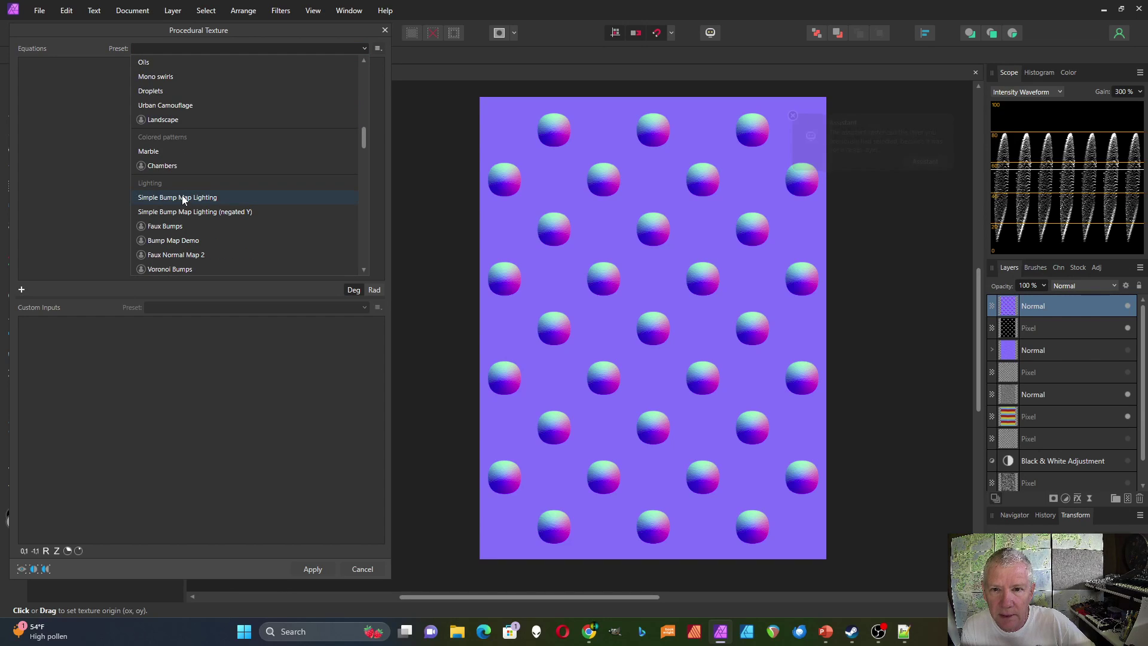
pyautogui.click(182, 196)
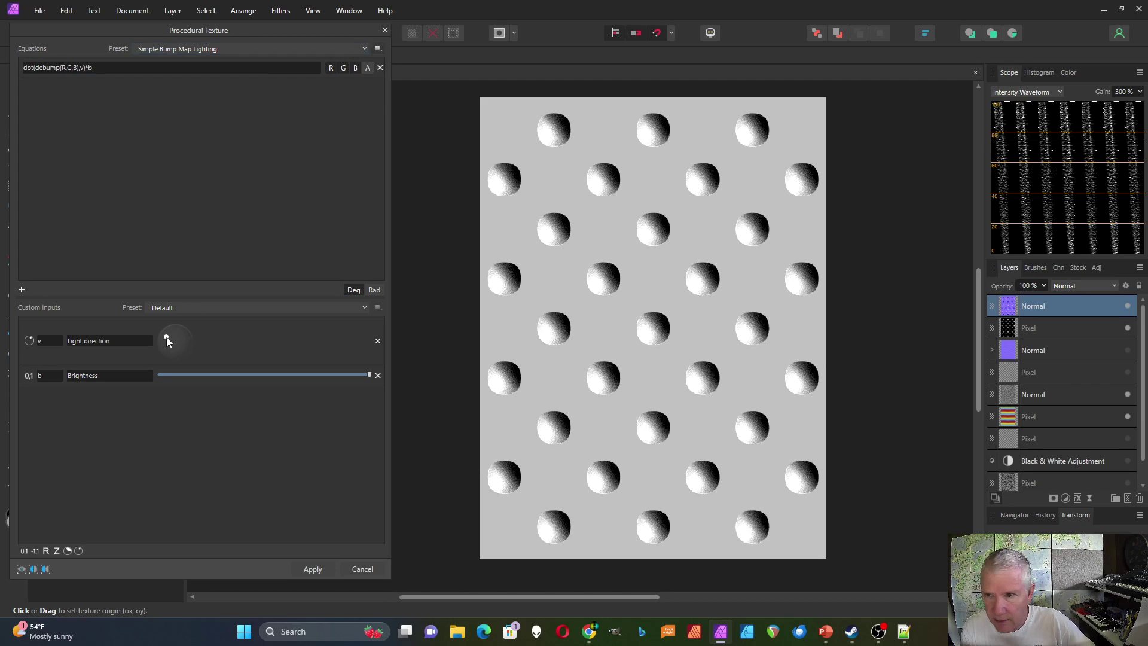
# Point the bump lighting toward the top and lower Brightness to about 543 for a grey background.
pyautogui.moveTo(166, 336)
pyautogui.mouseDown()
pyautogui.moveTo(180, 334)
pyautogui.moveTo(172, 326)
pyautogui.moveTo(174, 338)
pyautogui.mouseUp()
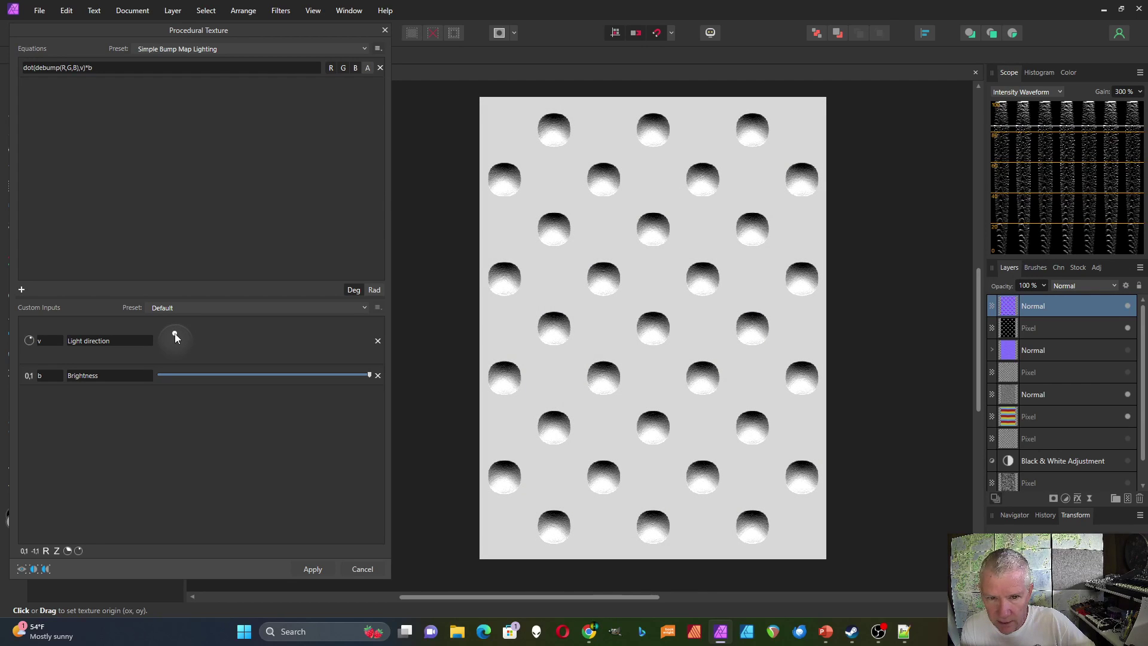
pyautogui.moveTo(175, 333); pyautogui.dragTo(175, 357)
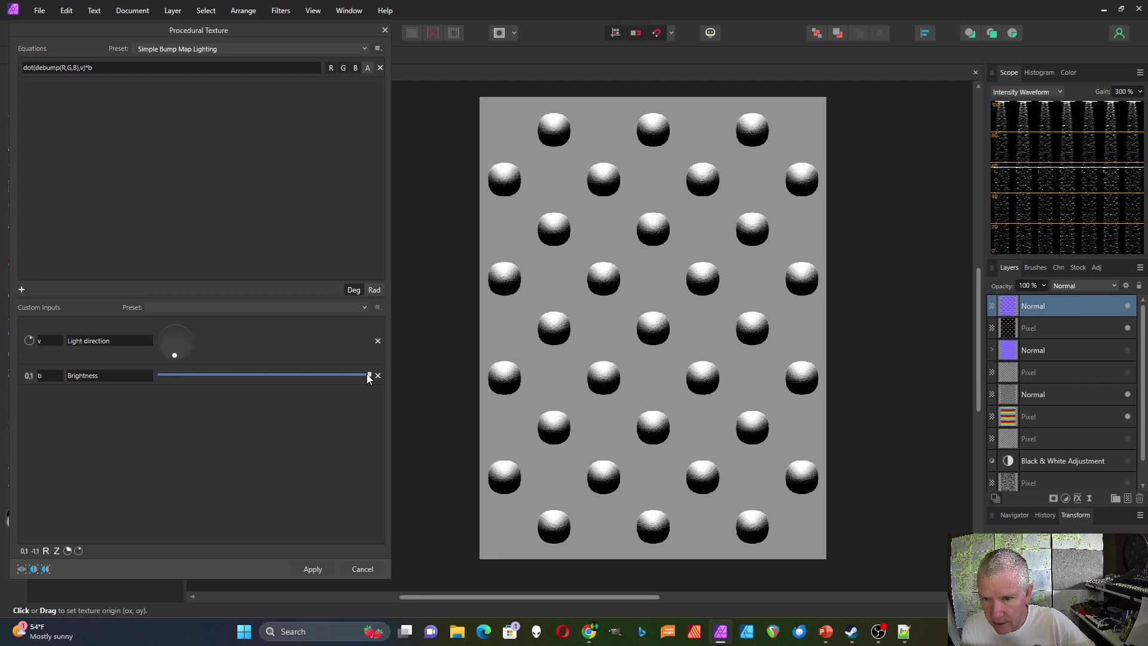
pyautogui.moveTo(368, 376); pyautogui.dragTo(400, 377)
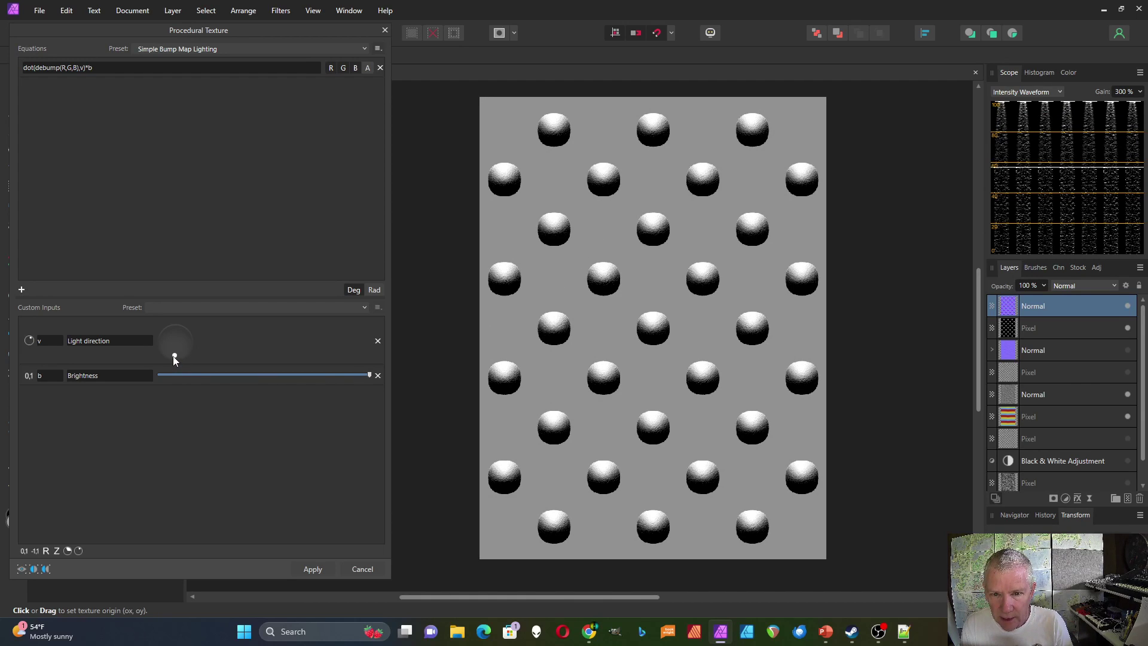
pyautogui.moveTo(173, 356); pyautogui.dragTo(175, 334)
pyautogui.moveTo(369, 375); pyautogui.dragTo(325, 374)
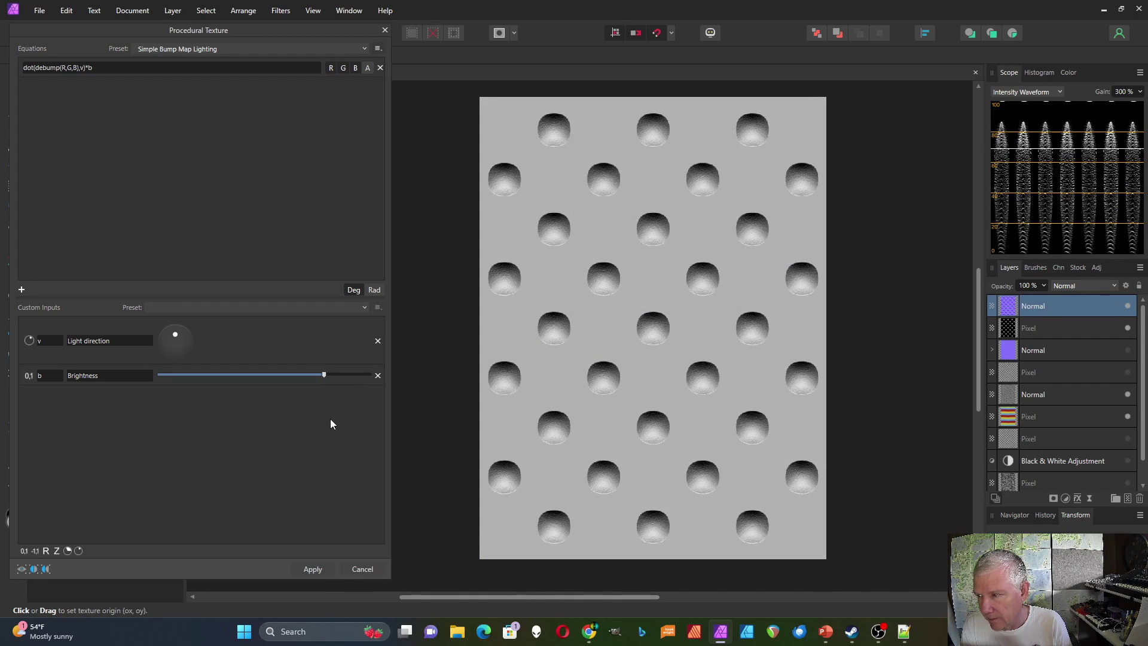
pyautogui.moveTo(181, 328); pyautogui.dragTo(174, 332)
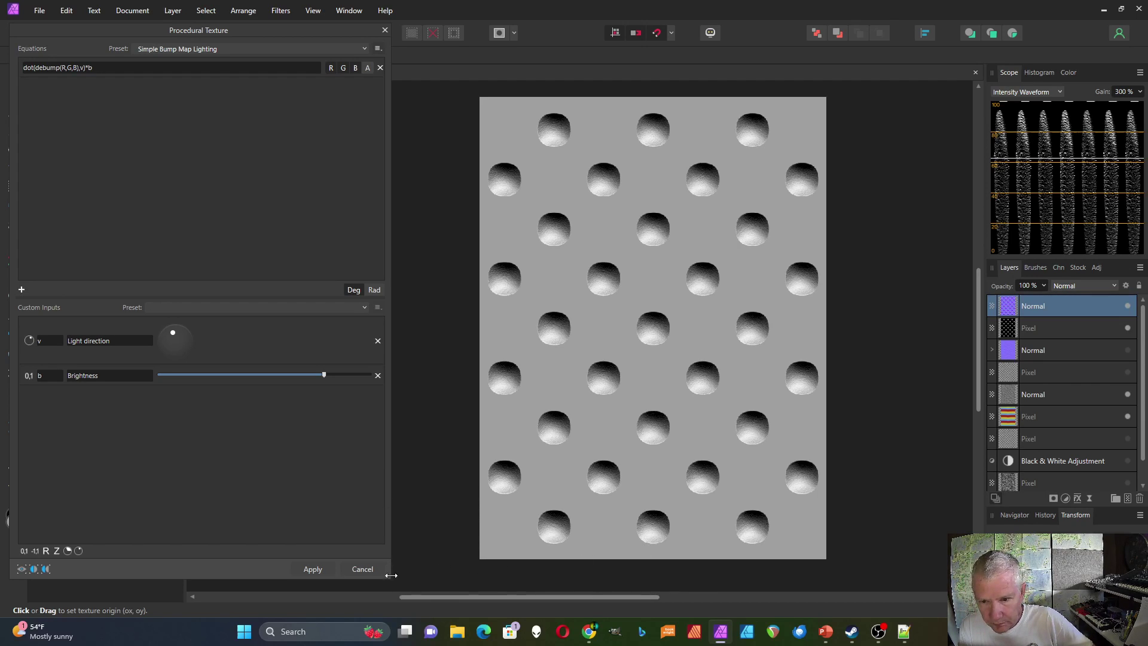
# Apply the texture and move the rainbow stripes layer beneath the top bump layer.
pyautogui.click(312, 569)
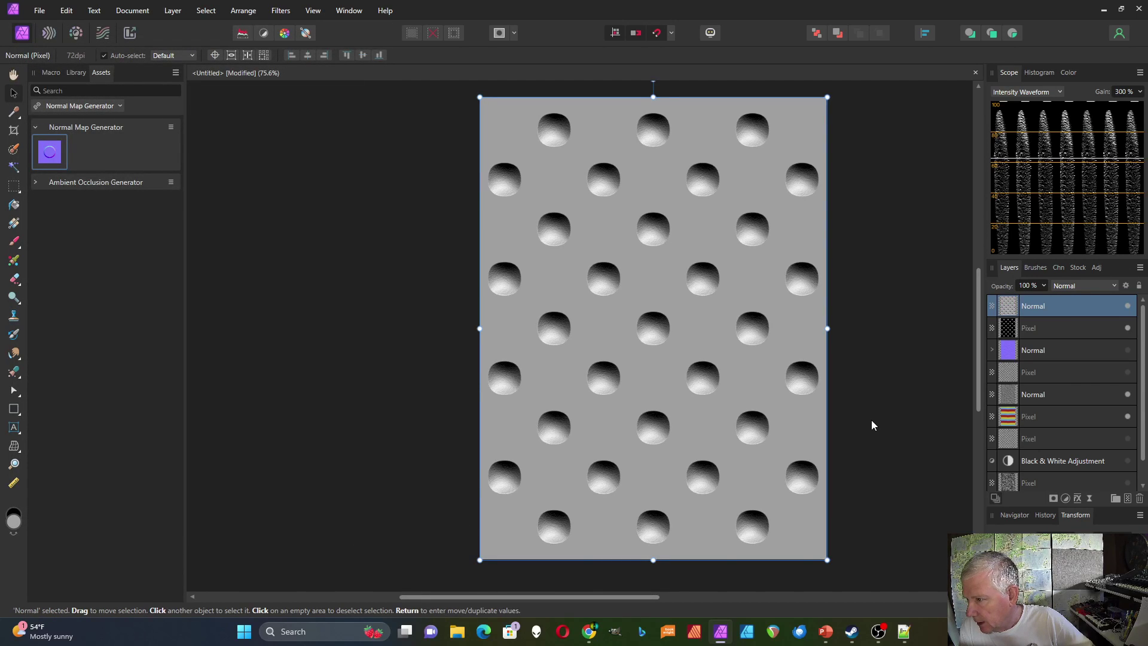
pyautogui.moveTo(1007, 423); pyautogui.dragTo(1016, 321)
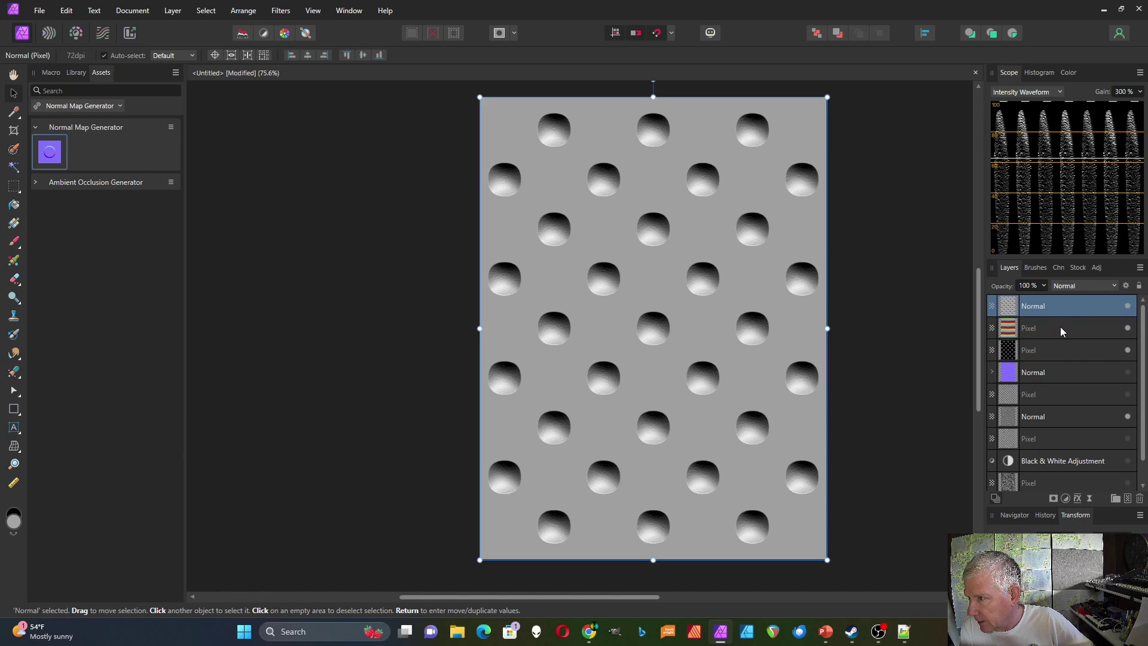
pyautogui.click(1060, 327)
pyautogui.click(1050, 306)
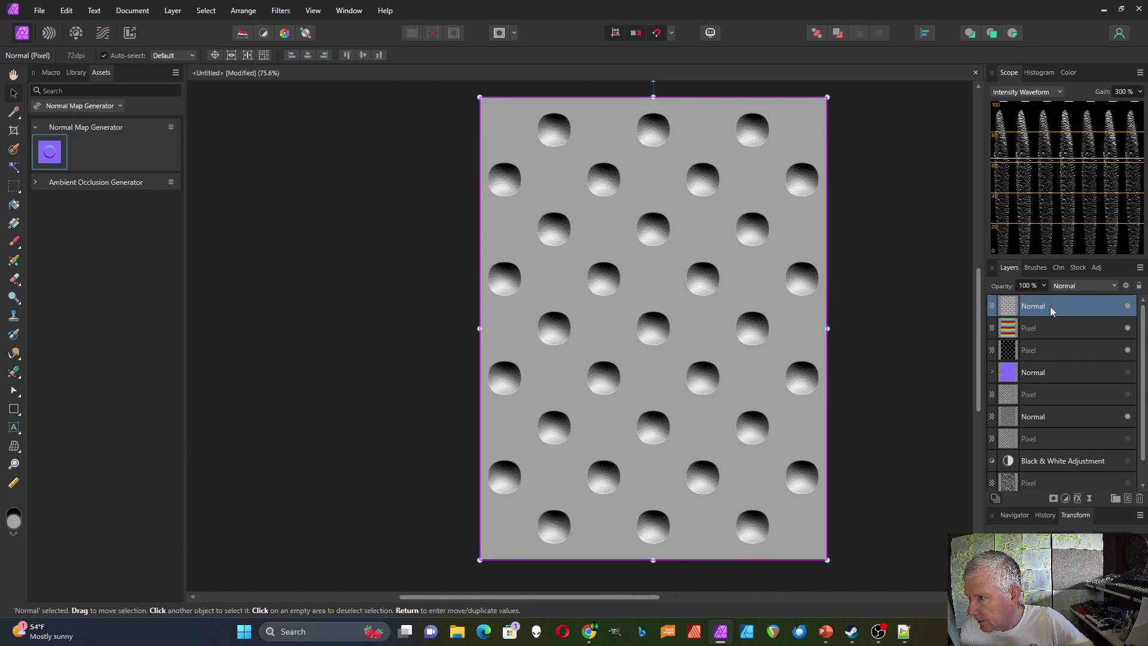
# Set the top bump layer's blend mode to Vivid Light.
pyautogui.click(1114, 285)
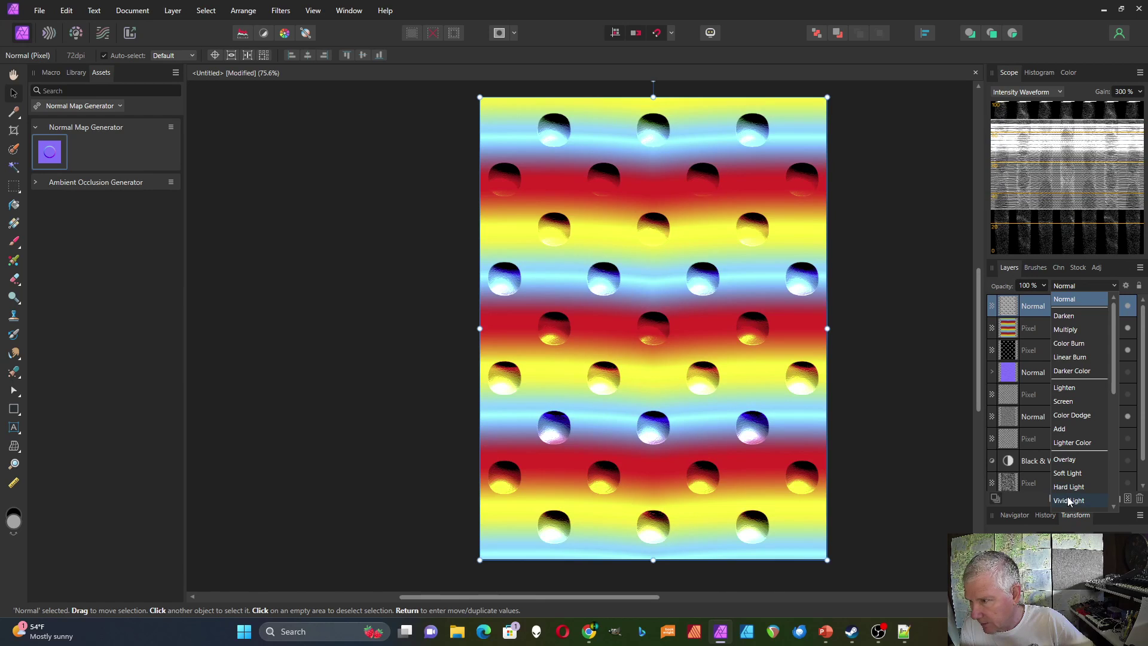
pyautogui.scroll(-2, 1067, 485)
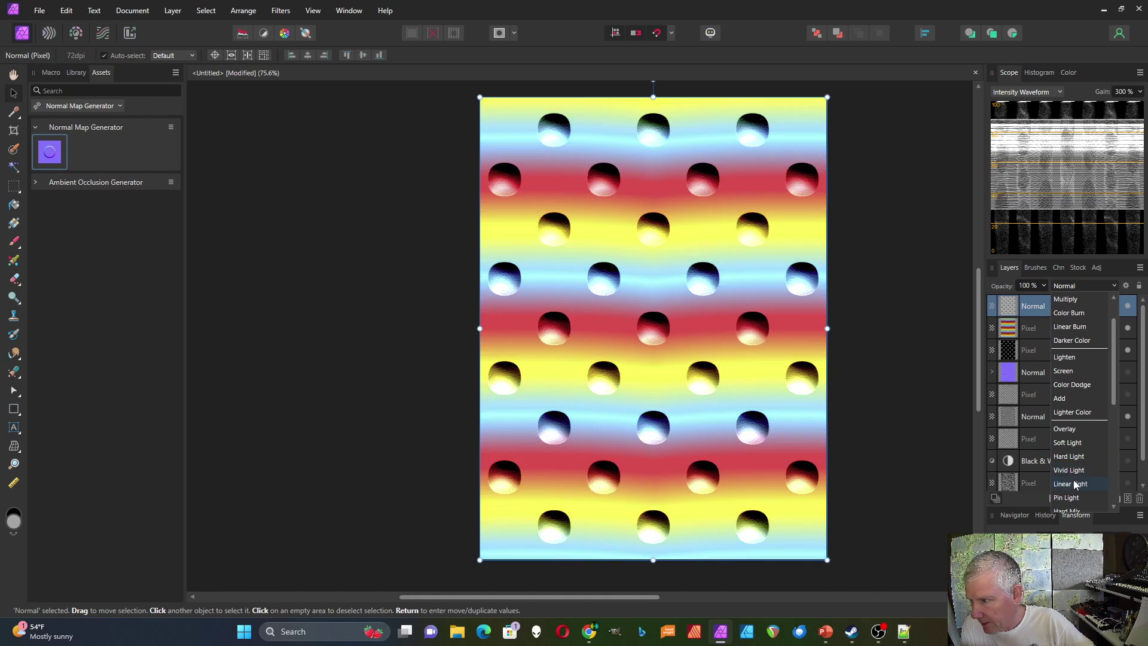
pyautogui.click(1069, 470)
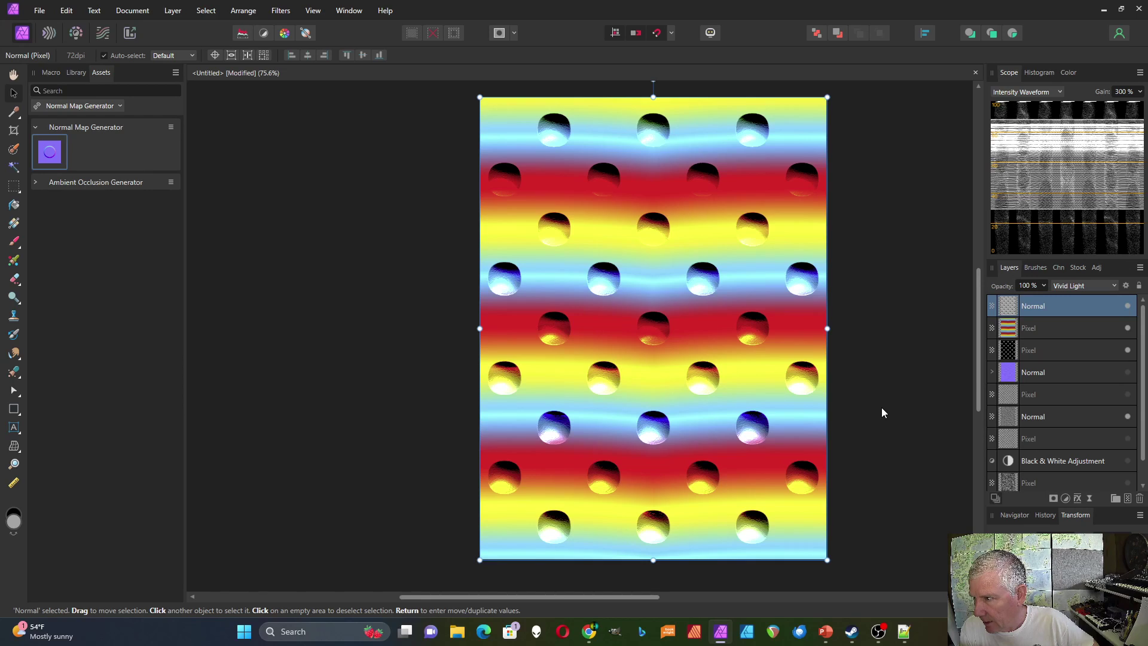
# Add a new Pixel layer filled with grey, then browse Procedural Texture presets down to Lighting.
pyautogui.click(1127, 499)
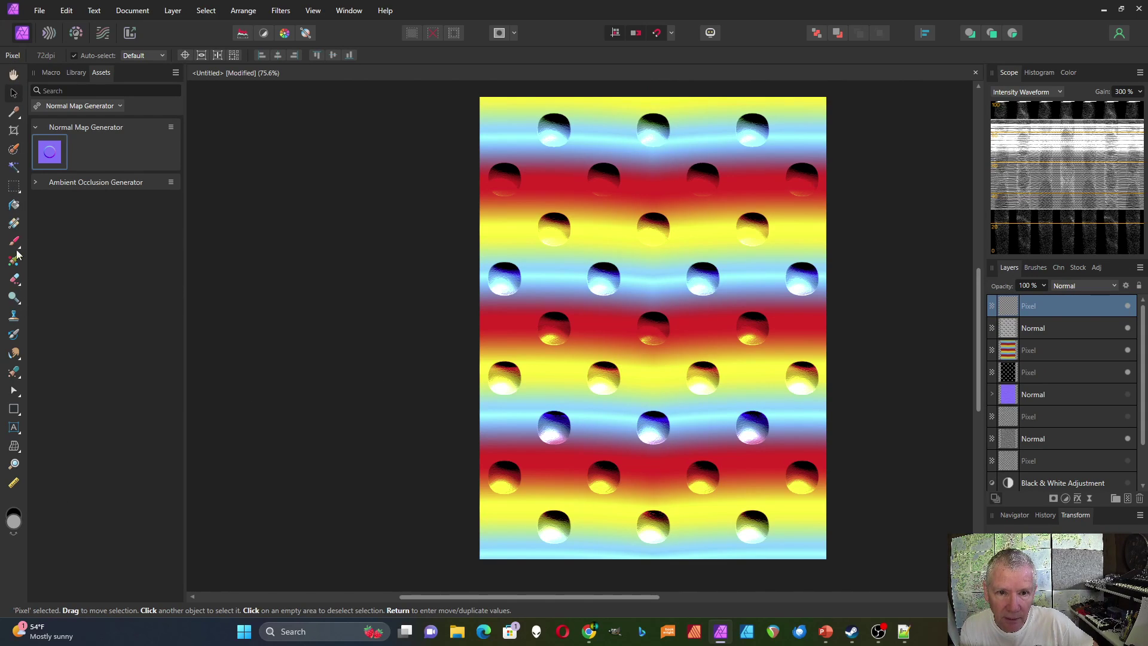
pyautogui.hotkey('alt', 'BackSpace')
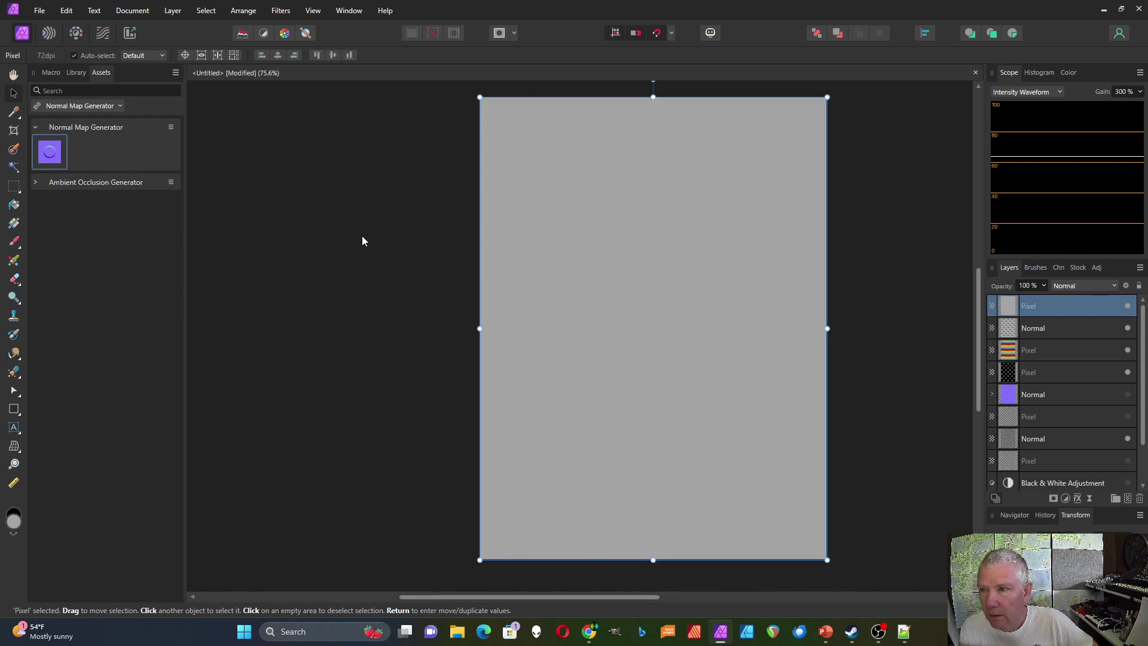
pyautogui.click(281, 11)
pyautogui.moveTo(257, 35)
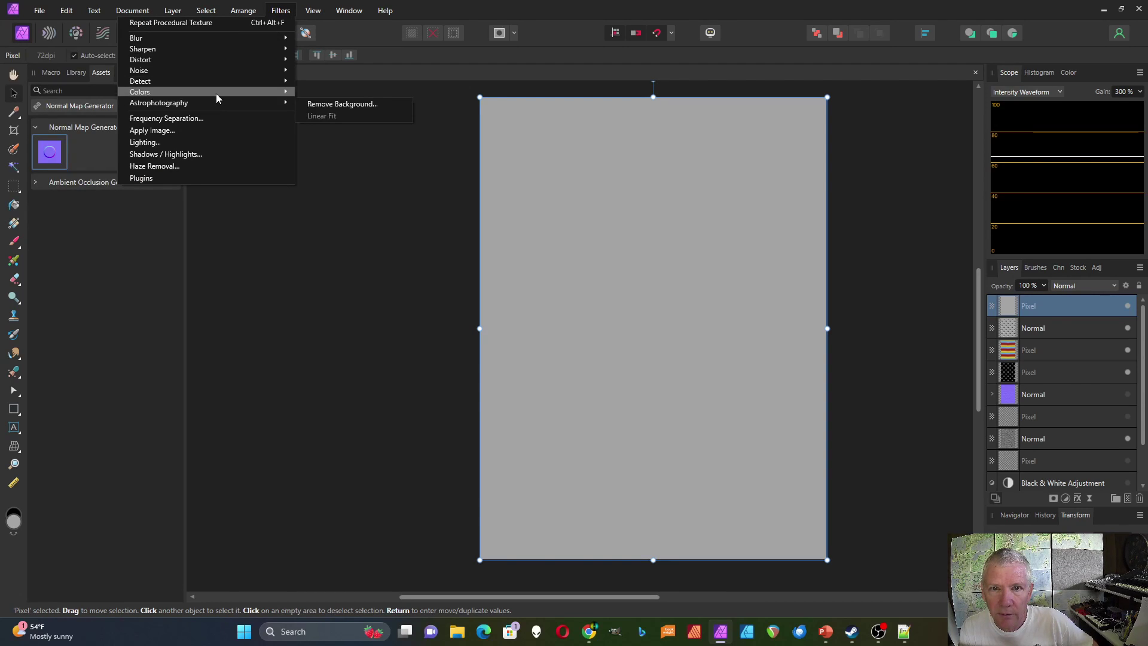
pyautogui.moveTo(214, 95)
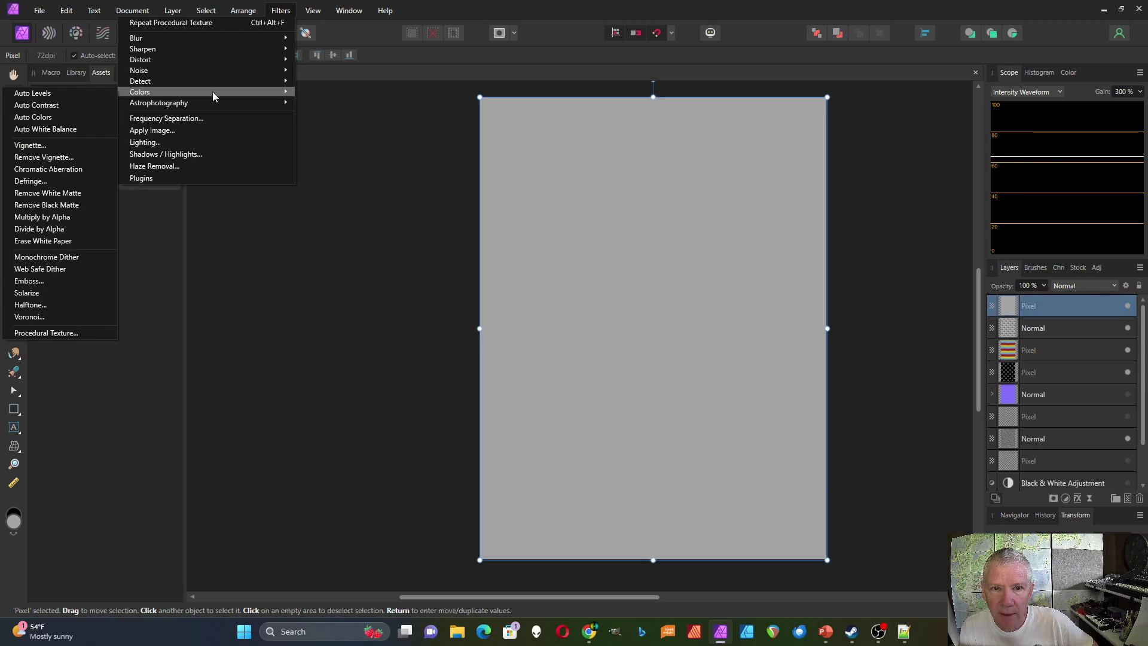
pyautogui.click(45, 333)
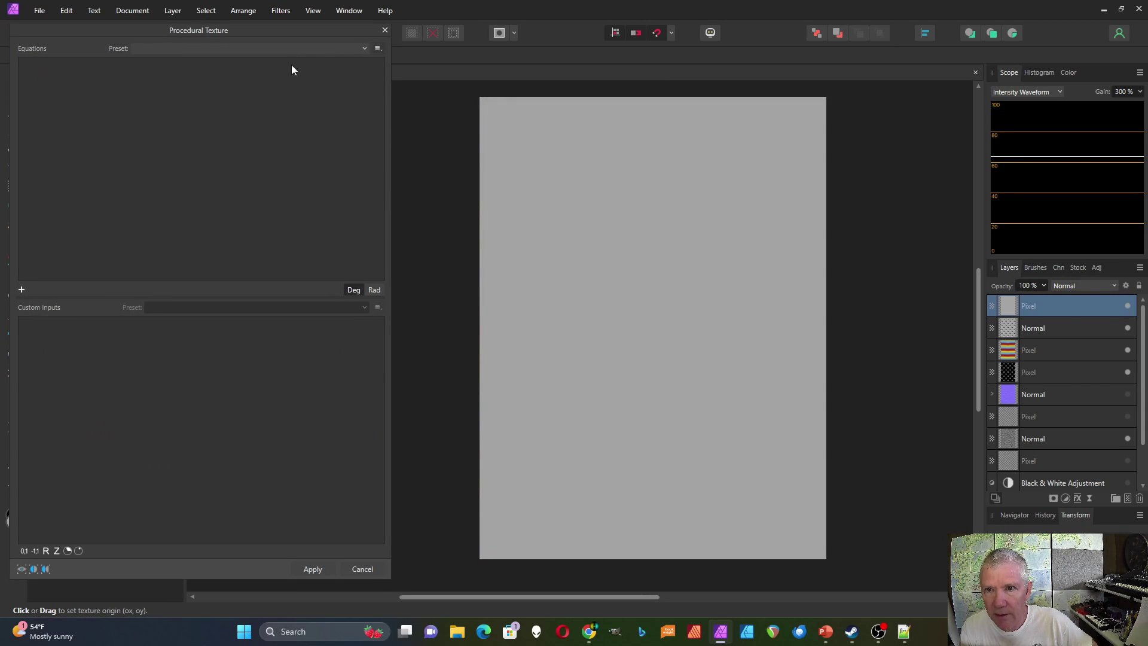
pyautogui.click(299, 47)
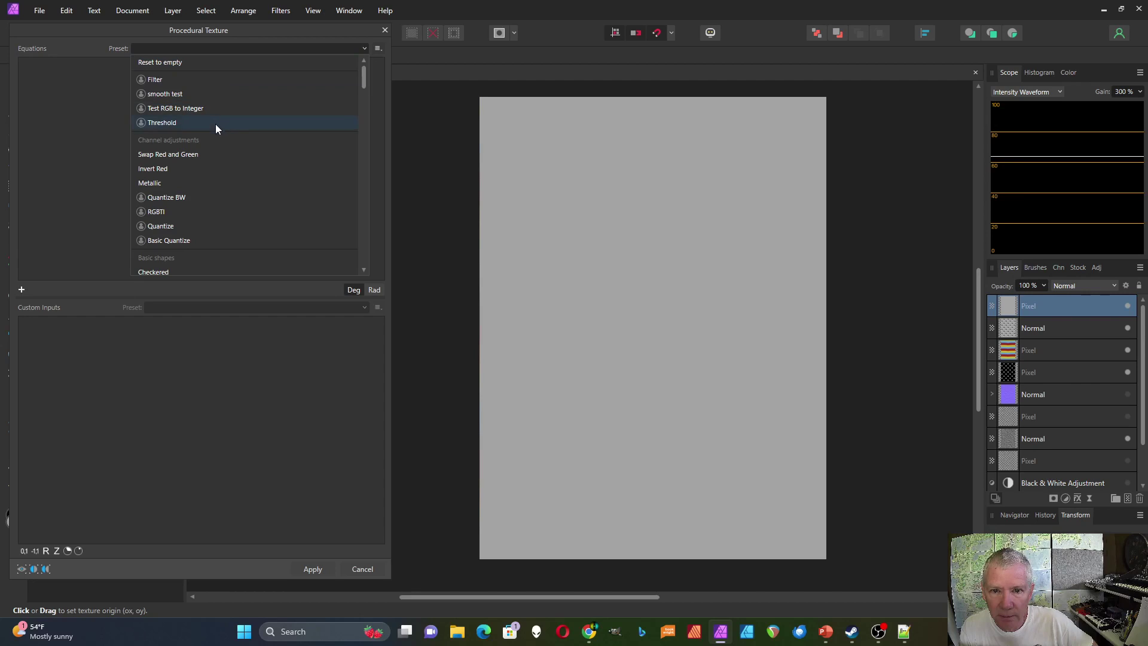
pyautogui.scroll(-10, 196, 152)
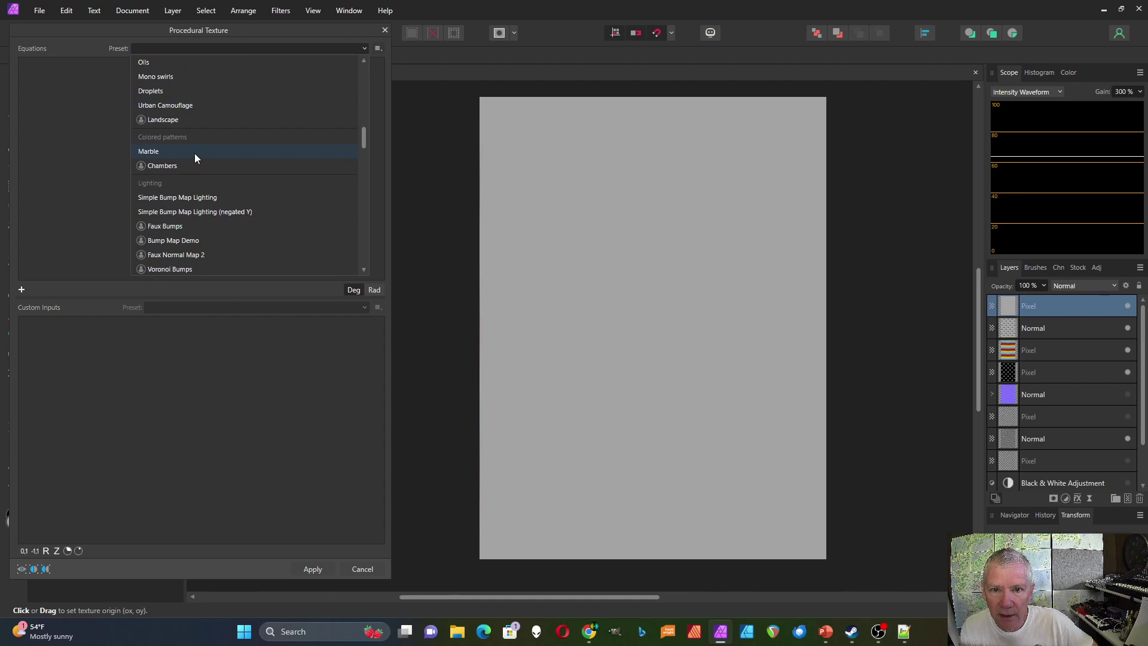
pyautogui.scroll(-1, 194, 157)
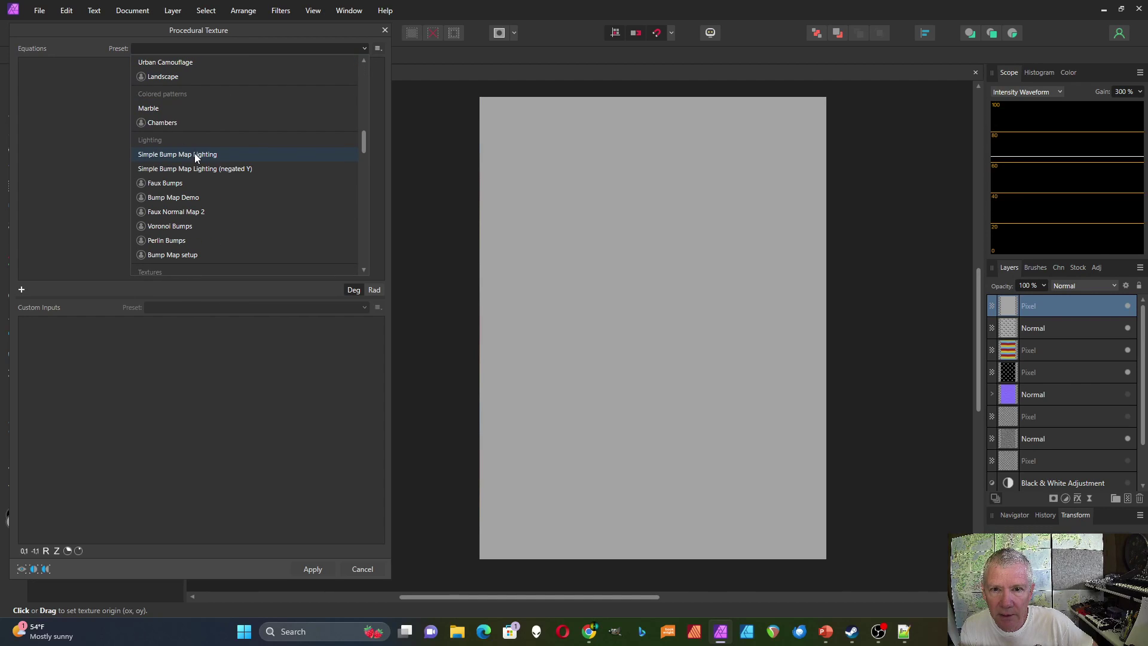
# Load the Faux Bumps preset and select the first equation's text.
pyautogui.click(180, 183)
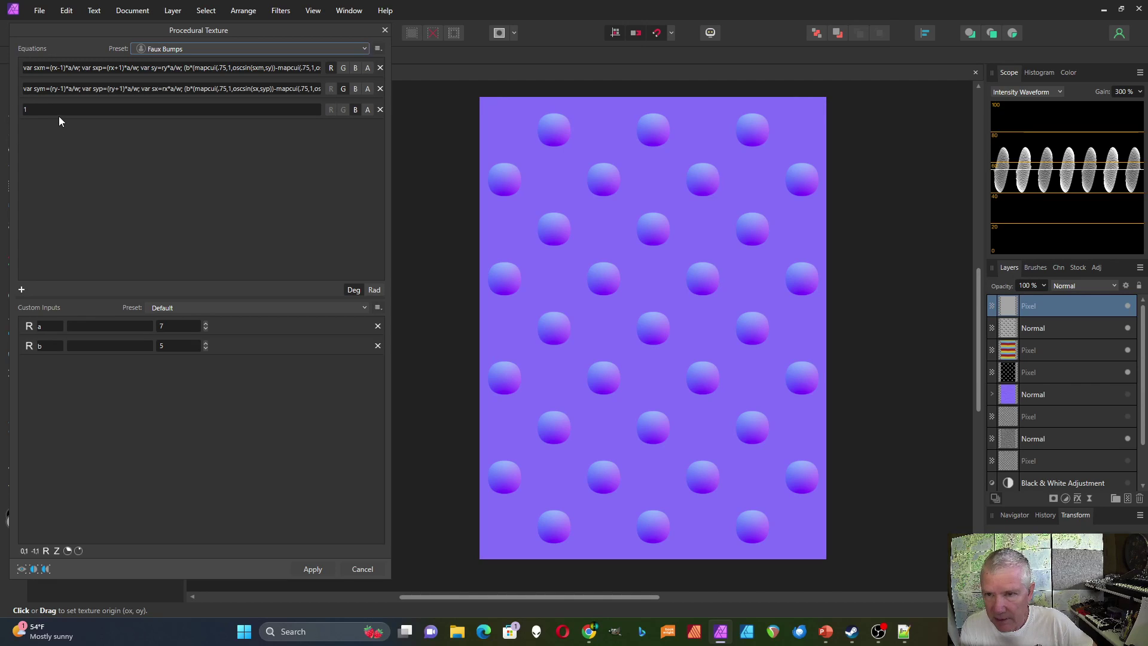
pyautogui.click(80, 67)
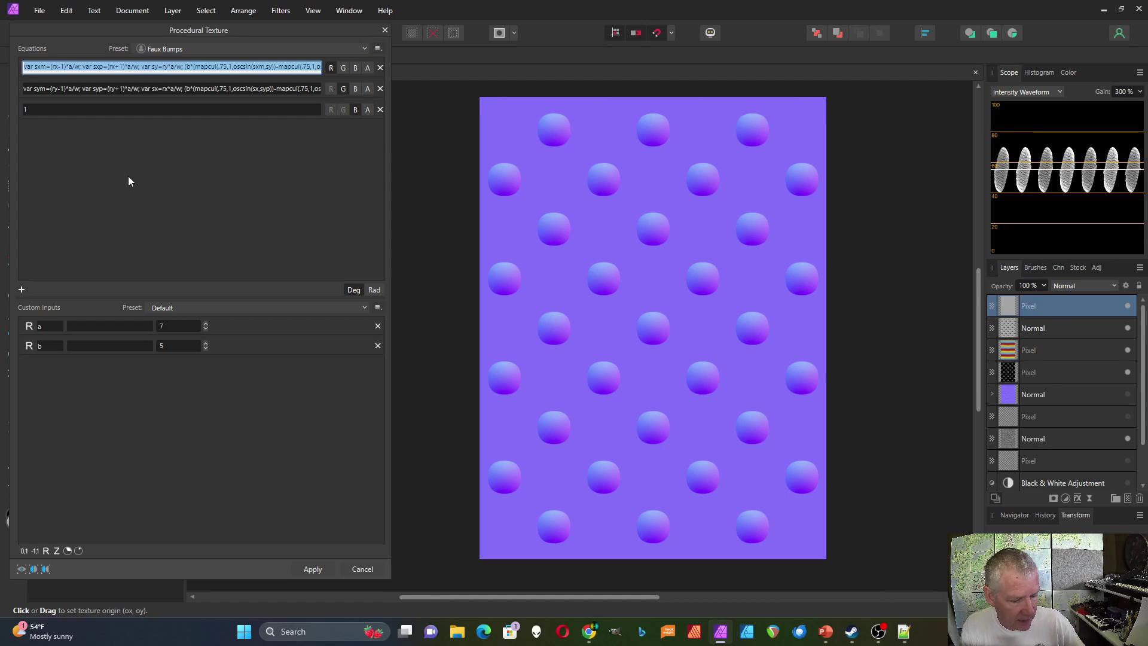
# Switch to Notepad++ to lay out the Faux Bumps Red and Green equations line by line.
pyautogui.hotkey('alt', 'Tab')
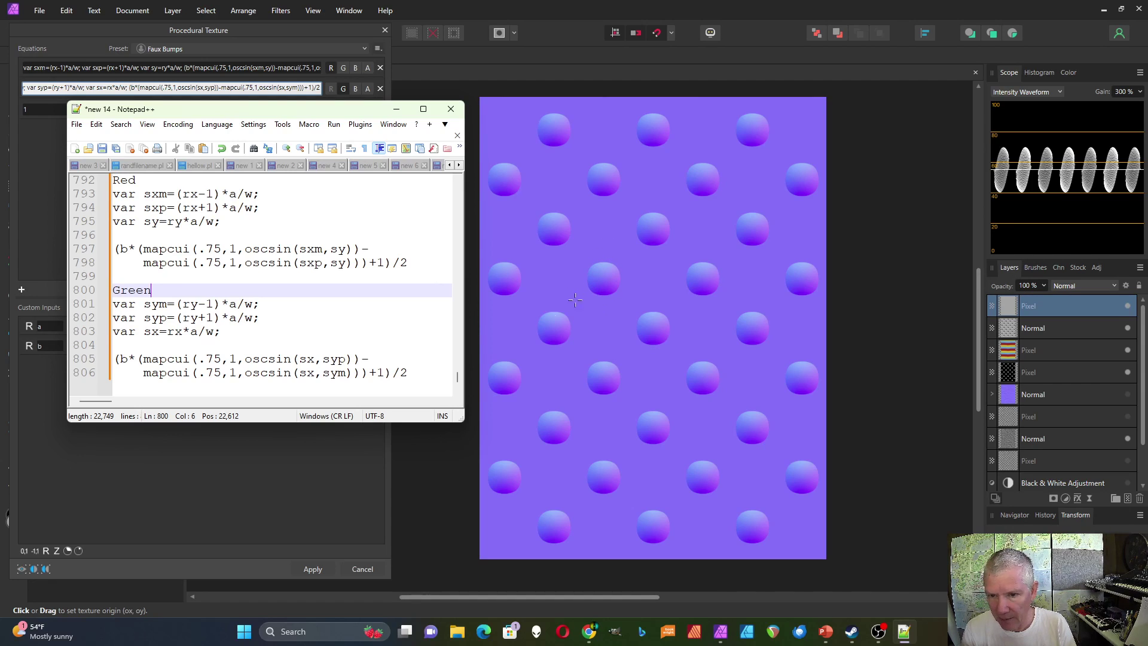
# Return to the Procedural Texture dialog and apply the Faux Bumps texture to the grey layer.
pyautogui.click(135, 492)
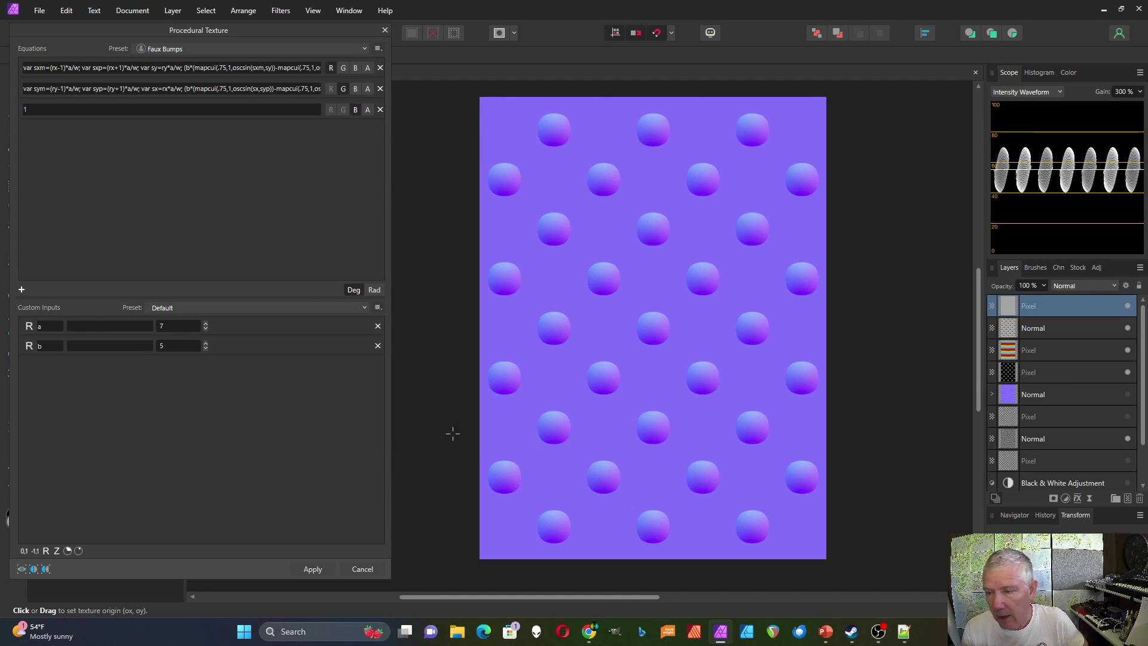
pyautogui.click(311, 568)
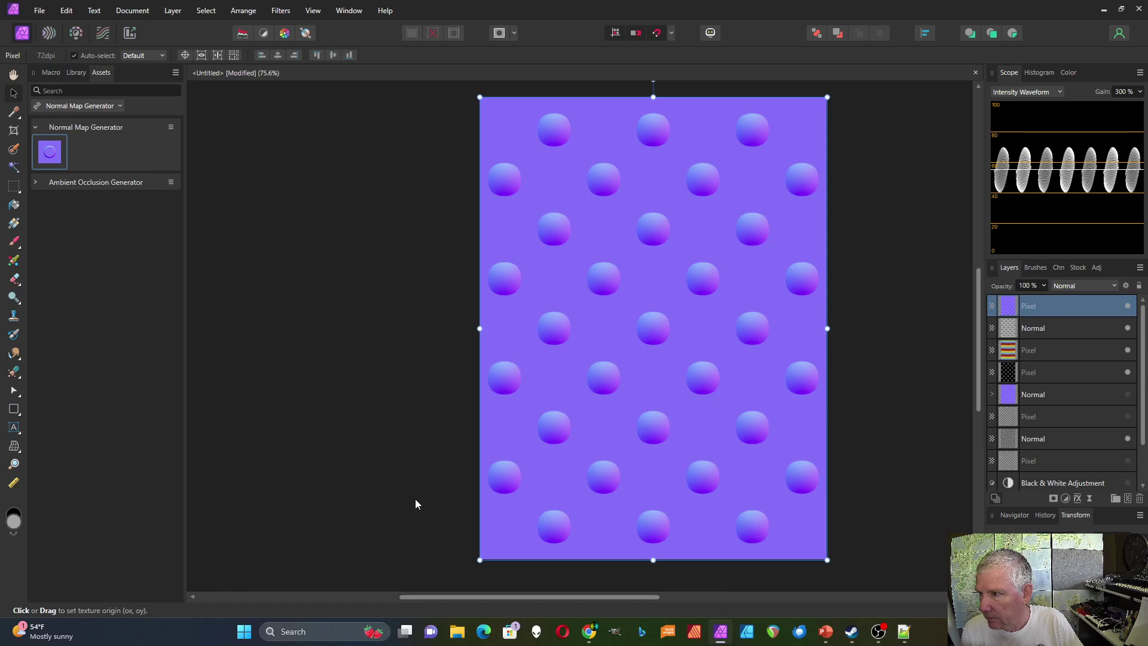
# Reopen Procedural Texture and load the Simple Bump Map Lighting preset.
pyautogui.click(281, 12)
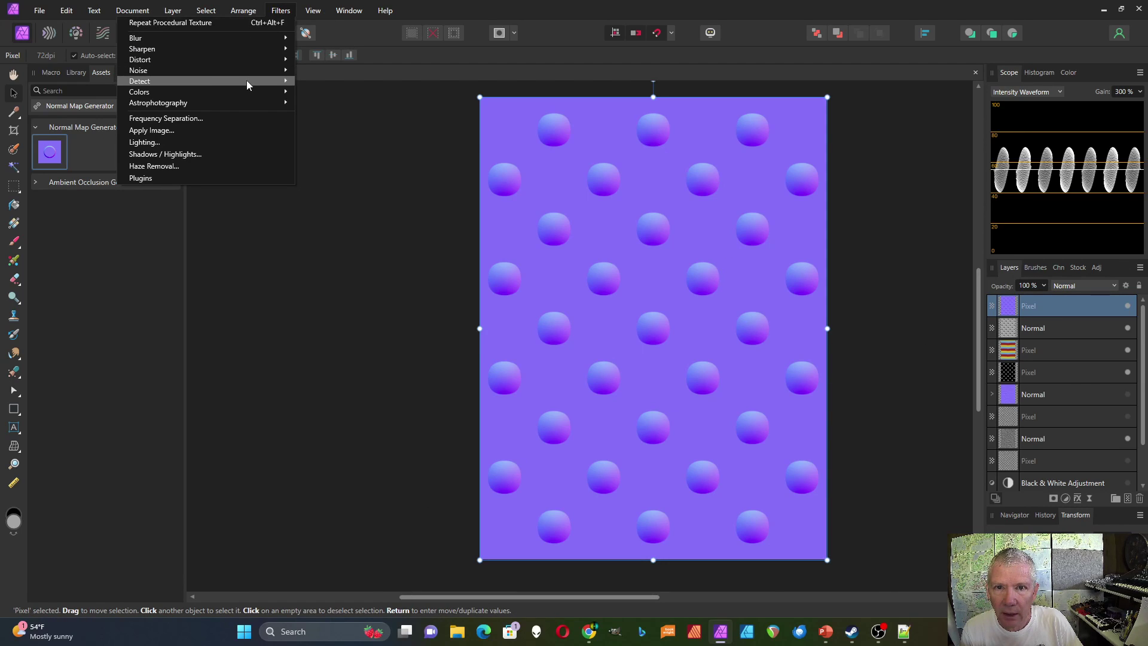
pyautogui.moveTo(246, 91)
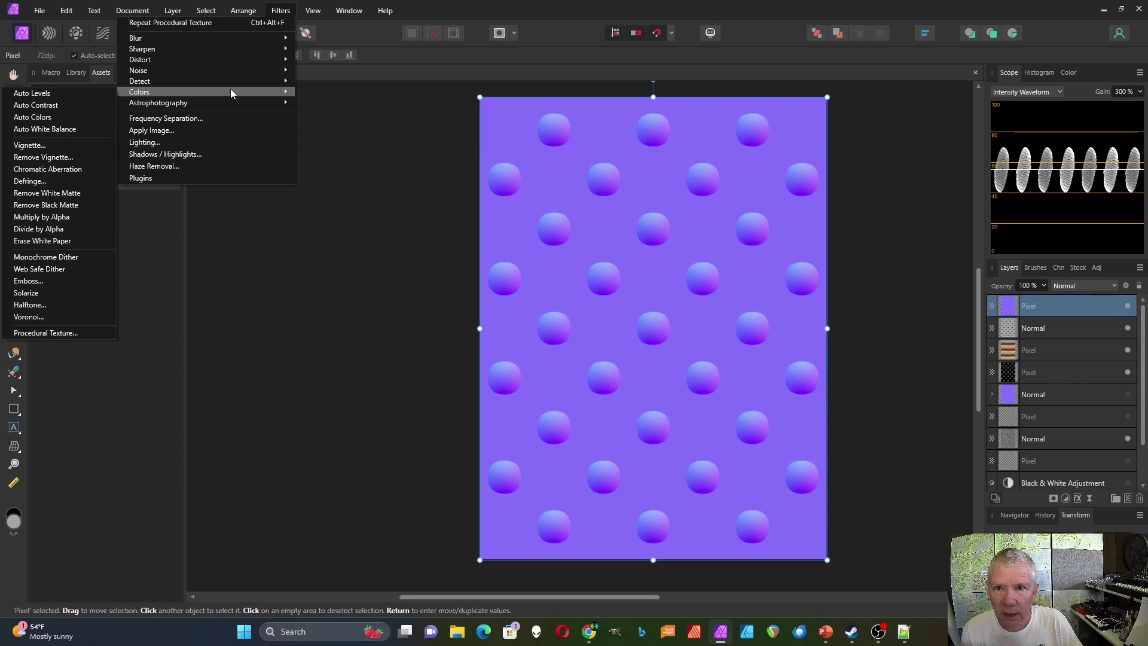
pyautogui.click(65, 335)
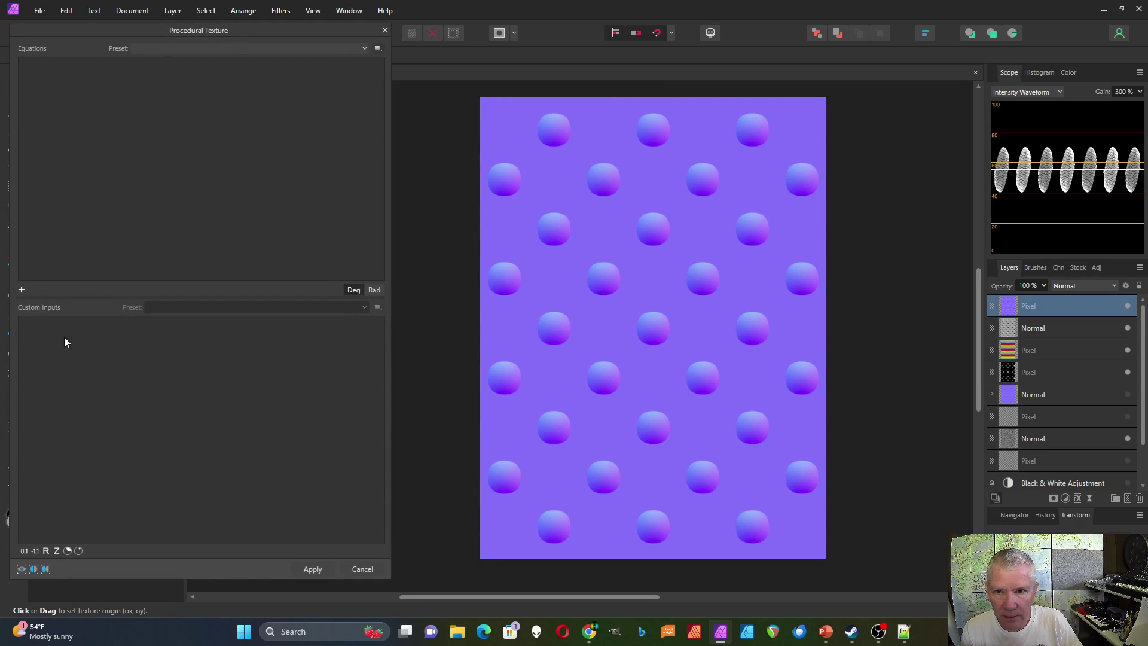
pyautogui.click(363, 48)
pyautogui.scroll(-5, 218, 218)
pyautogui.scroll(-5, 214, 227)
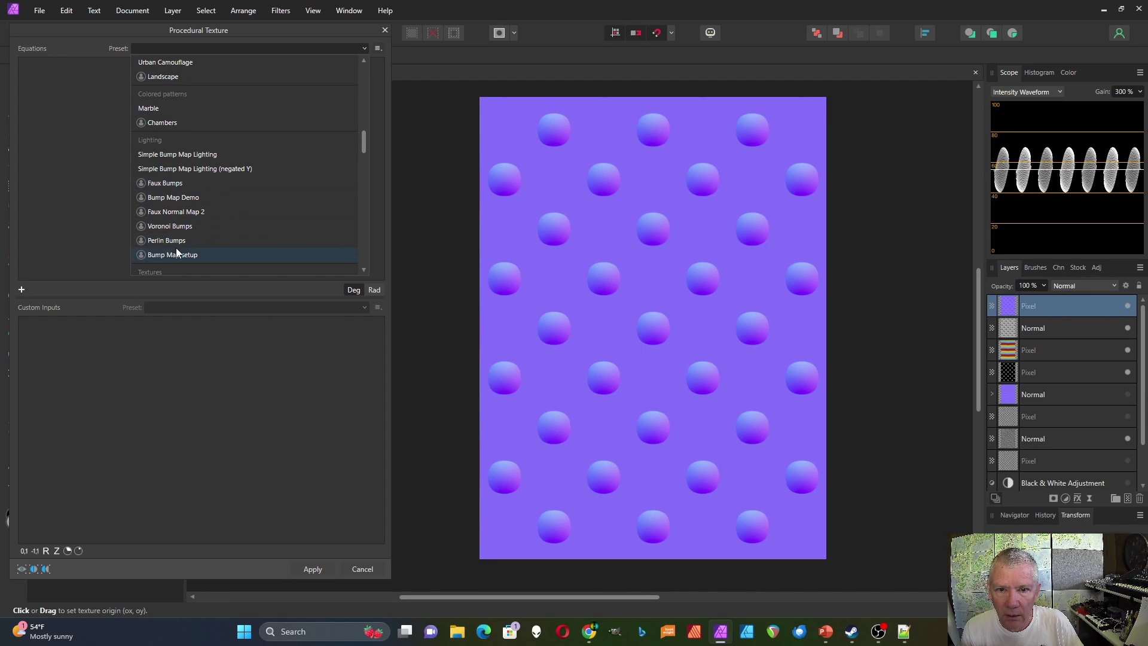
pyautogui.click(158, 153)
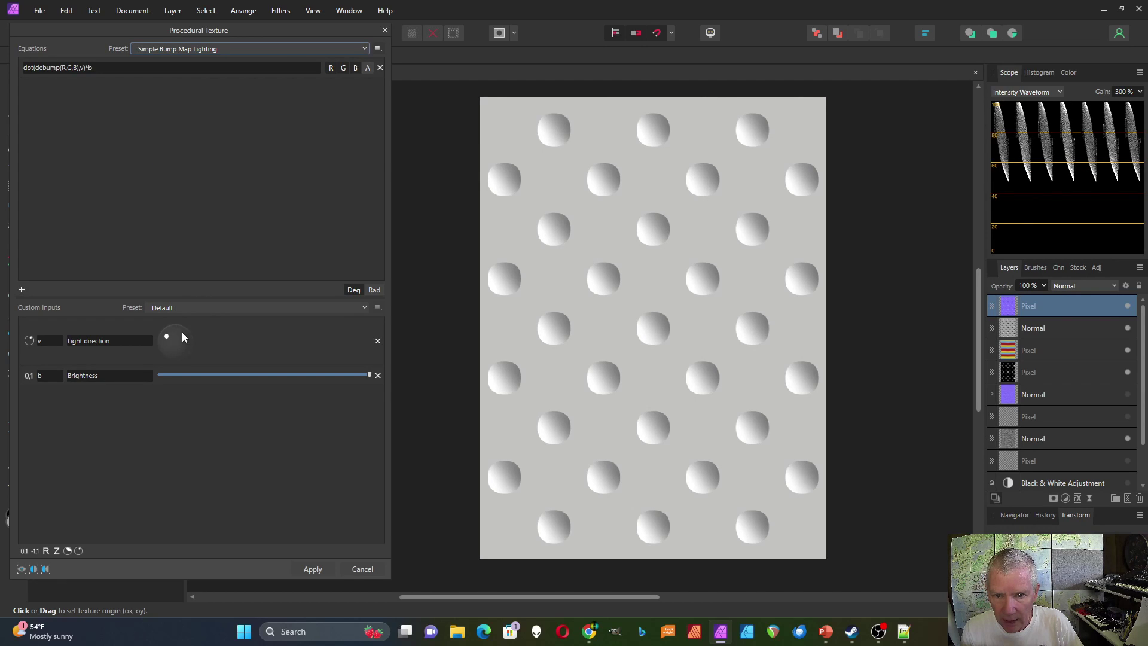
# Swing the light direction from below to the top and adjust Brightness on the grey dots.
pyautogui.moveTo(166, 336); pyautogui.dragTo(170, 333)
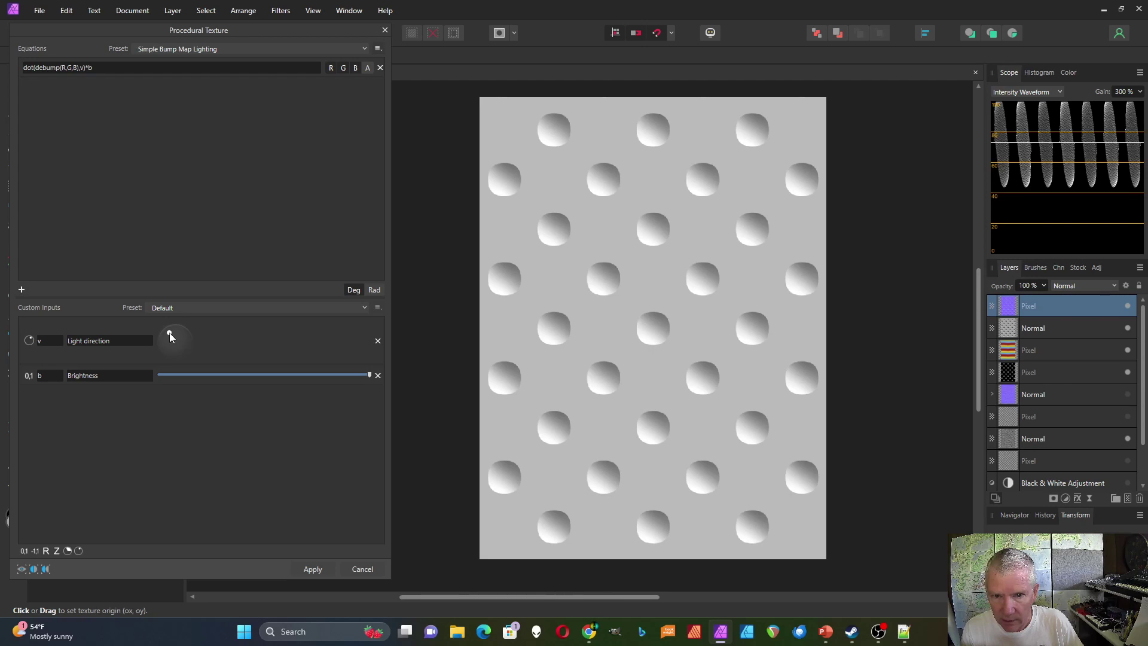
pyautogui.moveTo(170, 336); pyautogui.dragTo(184, 356)
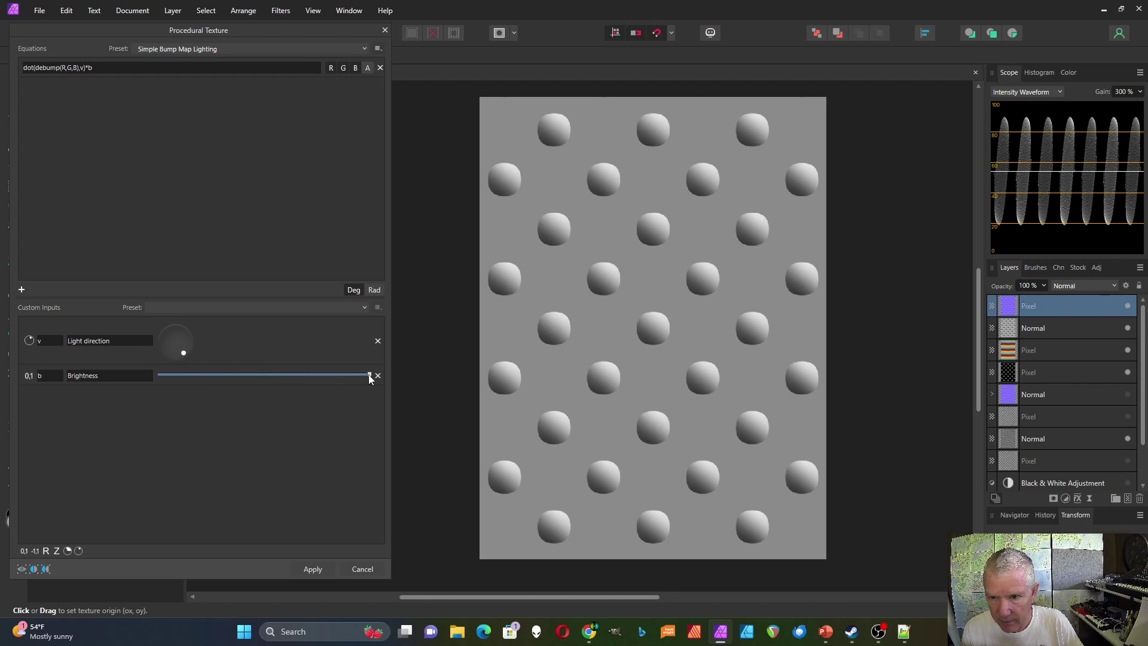
pyautogui.moveTo(369, 377)
pyautogui.mouseDown()
pyautogui.moveTo(321, 375)
pyautogui.moveTo(372, 375)
pyautogui.moveTo(346, 383)
pyautogui.moveTo(355, 377)
pyautogui.mouseUp()
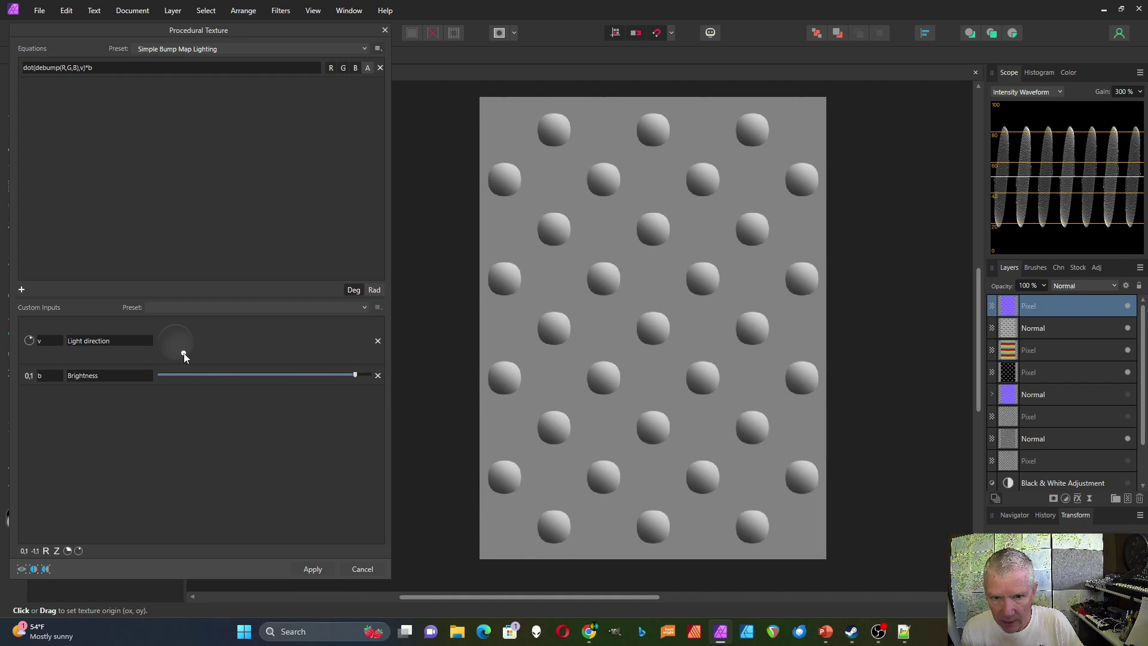
pyautogui.moveTo(184, 357); pyautogui.dragTo(179, 351)
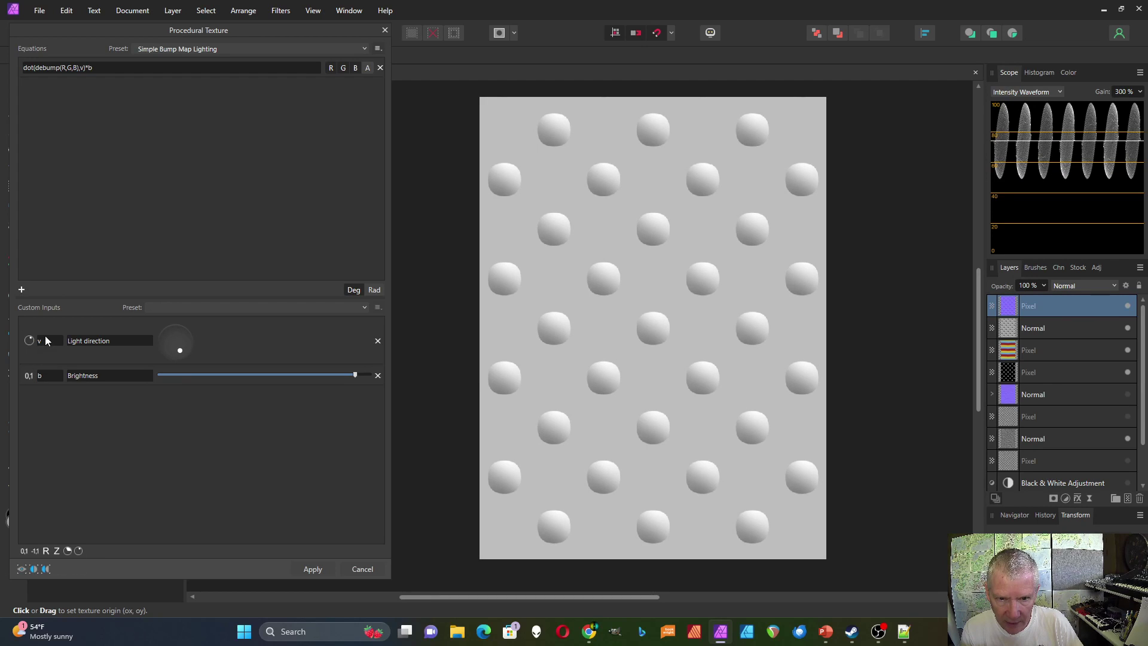
pyautogui.moveTo(179, 350); pyautogui.dragTo(167, 331)
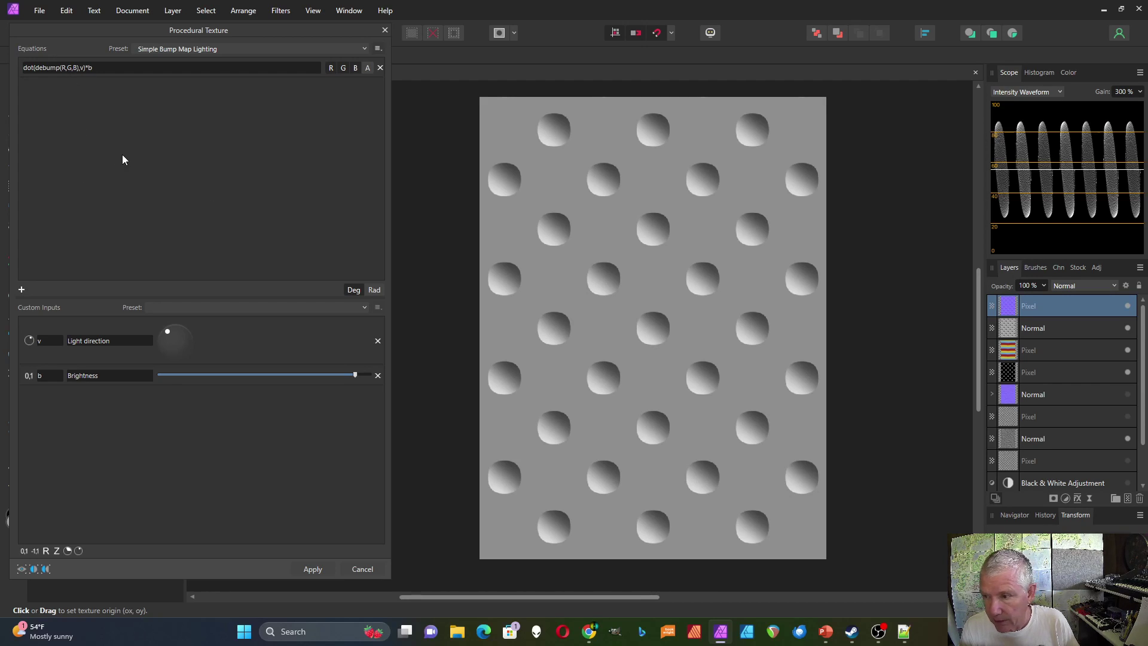
# Load the Voronoi Bumps preset and bring the Notepad++ code notes forward.
pyautogui.click(364, 48)
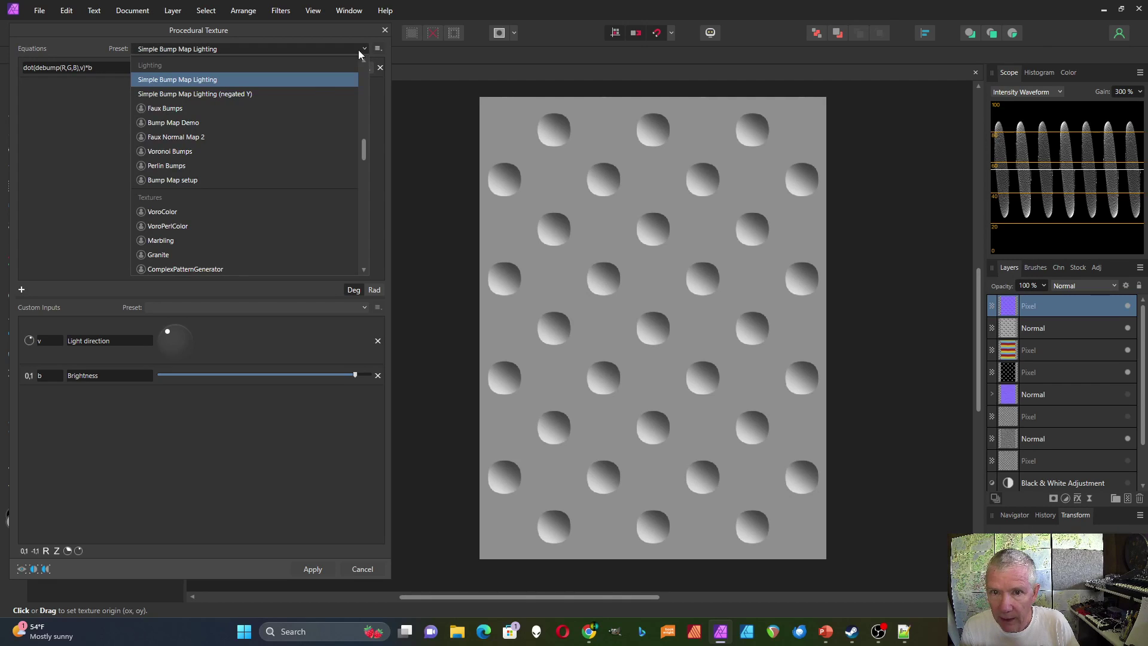
pyautogui.click(185, 152)
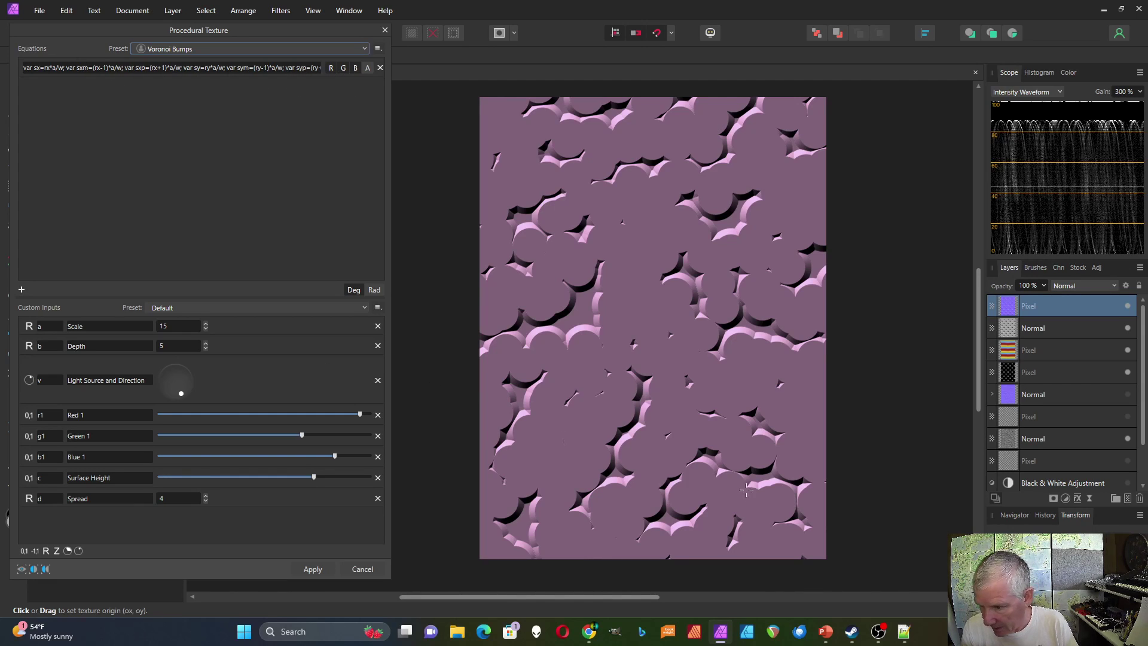
pyautogui.click(903, 632)
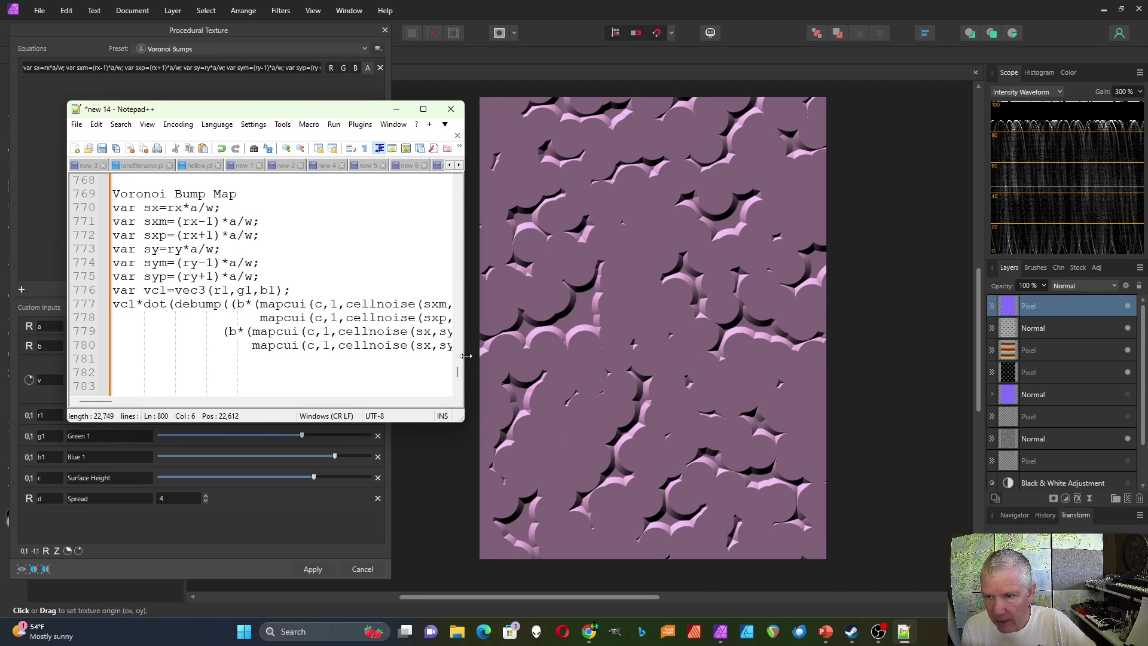
# Widen Notepad++ to show full Voronoi Bump Map lines, then return to Affinity Photo.
pyautogui.moveTo(465, 355); pyautogui.dragTo(608, 354)
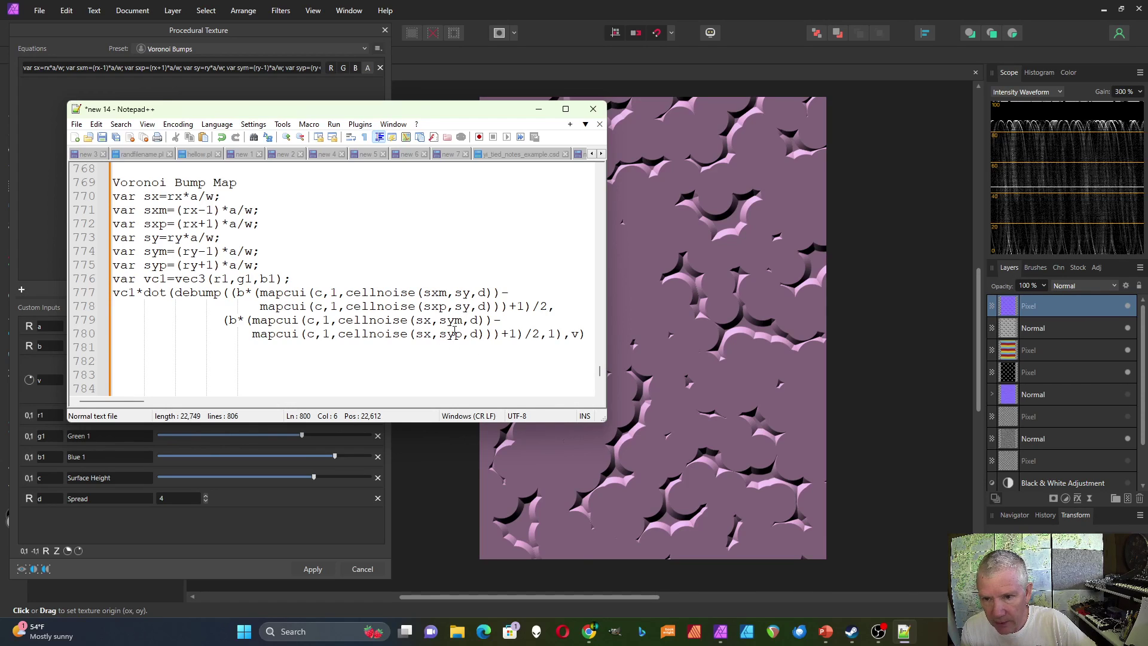
pyautogui.moveTo(606, 325)
pyautogui.mouseDown()
pyautogui.moveTo(379, 324)
pyautogui.moveTo(604, 323)
pyautogui.mouseUp()
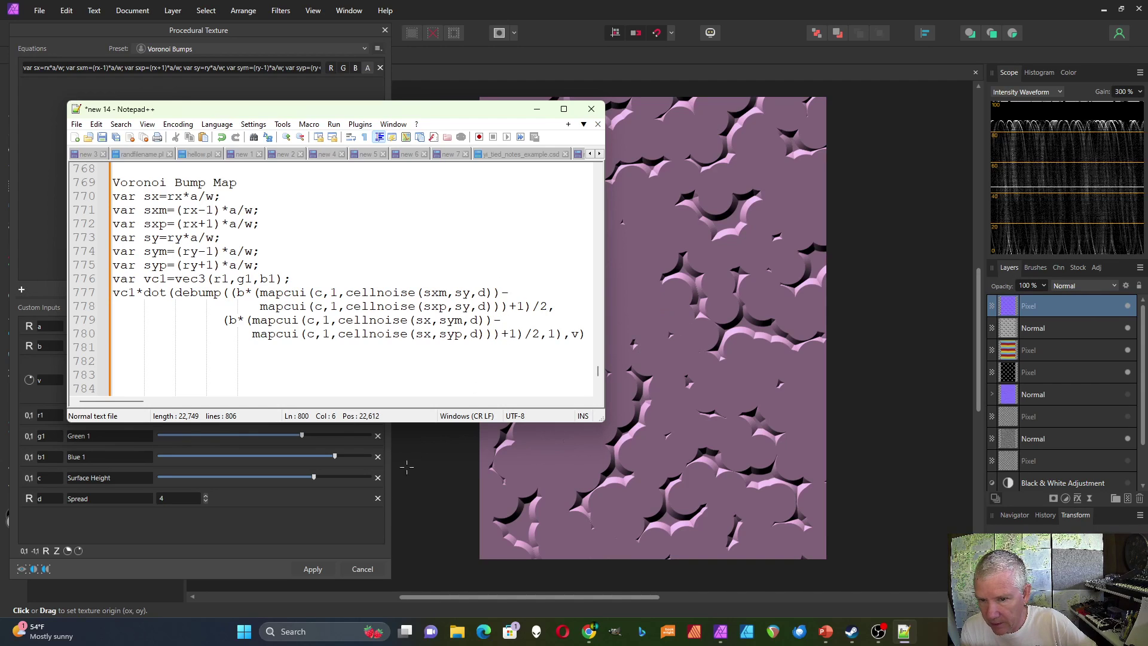
pyautogui.click(323, 527)
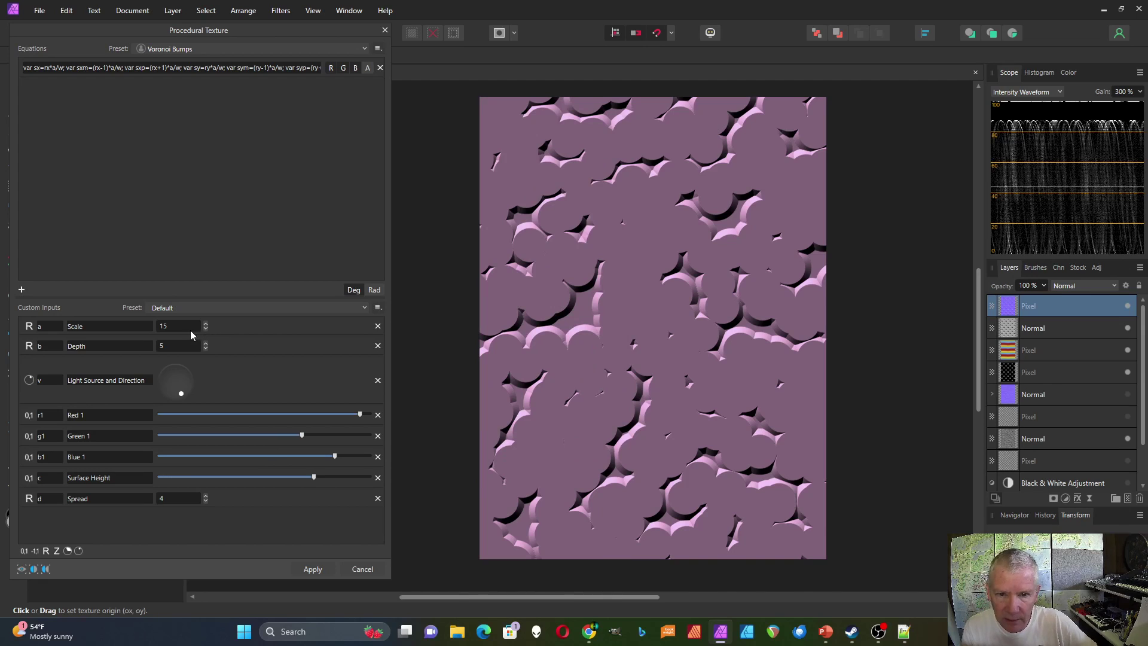
# Raise the Voronoi Scale to 25.
pyautogui.click(206, 323)
pyautogui.click(206, 323)
pyautogui.click(206, 324)
pyautogui.click(206, 323)
pyautogui.click(206, 323)
pyautogui.click(206, 323)
pyautogui.click(206, 323)
pyautogui.click(206, 324)
pyautogui.click(206, 323)
pyautogui.click(205, 323)
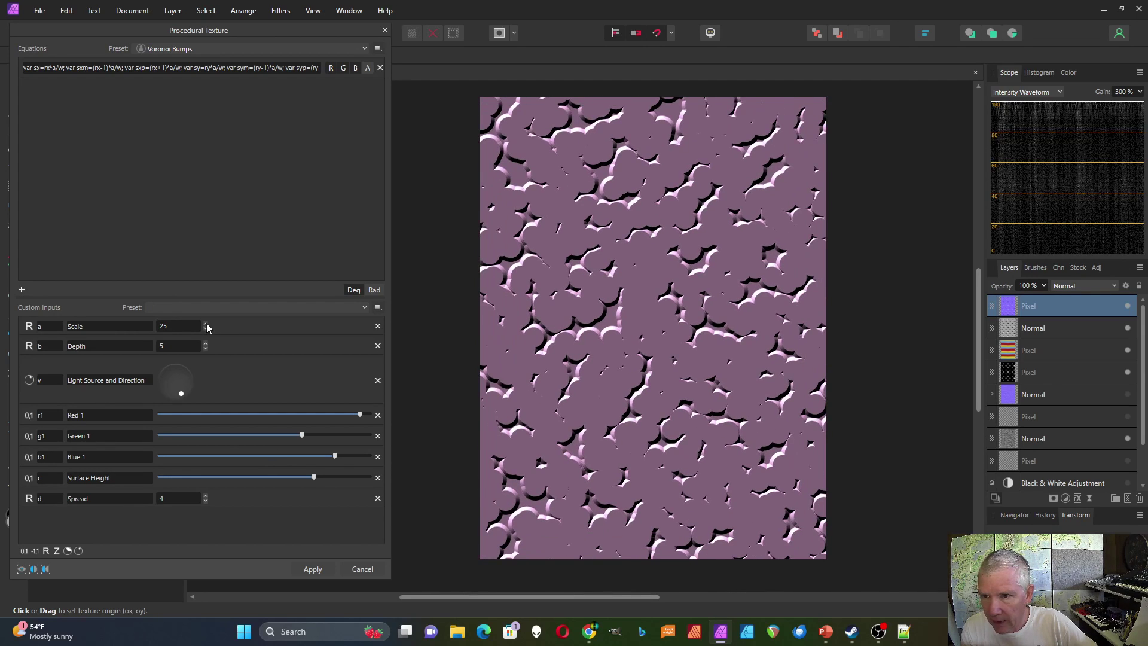
# Swing the light to the top and back to the bottom, and lower Green 1 for magenta.
pyautogui.moveTo(180, 395); pyautogui.dragTo(170, 371)
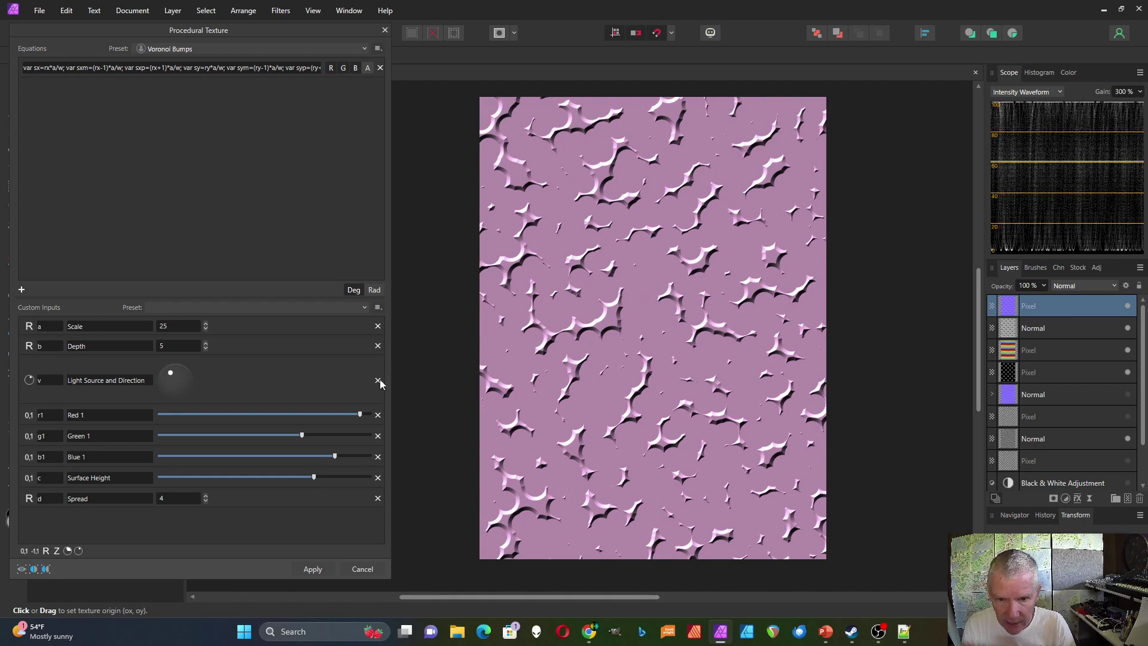
pyautogui.moveTo(171, 373); pyautogui.dragTo(183, 392)
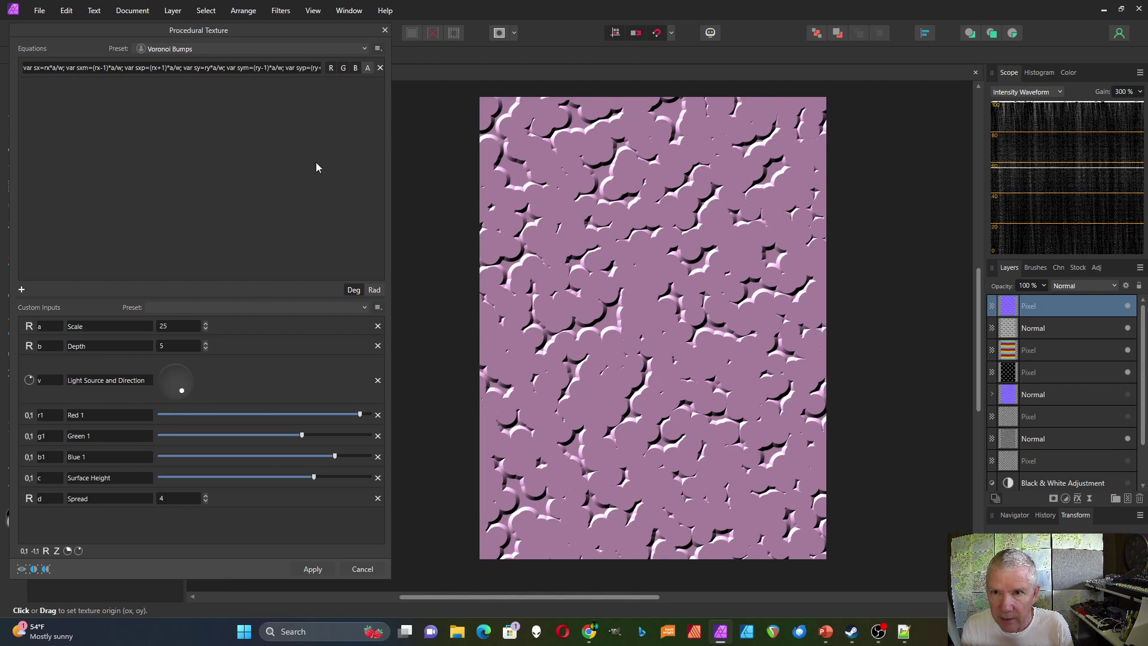
pyautogui.moveTo(302, 436)
pyautogui.mouseDown()
pyautogui.moveTo(251, 439)
pyautogui.moveTo(280, 439)
pyautogui.mouseUp()
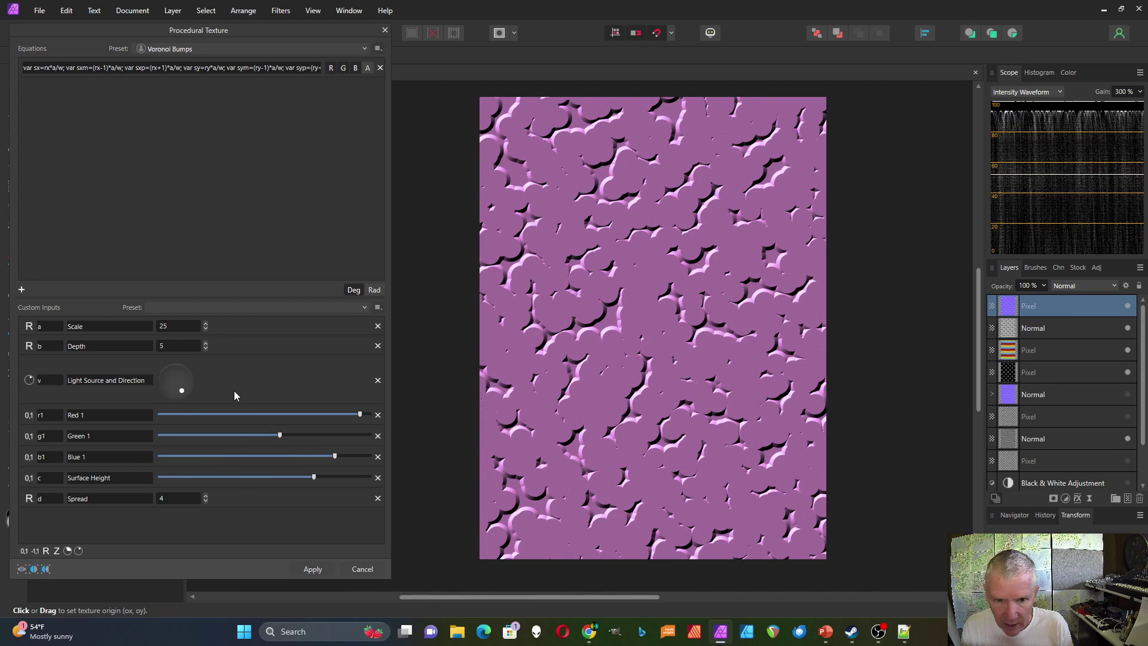
# Step Spread through several values and settle on 0, flattening the texture to plain mauve.
pyautogui.click(206, 496)
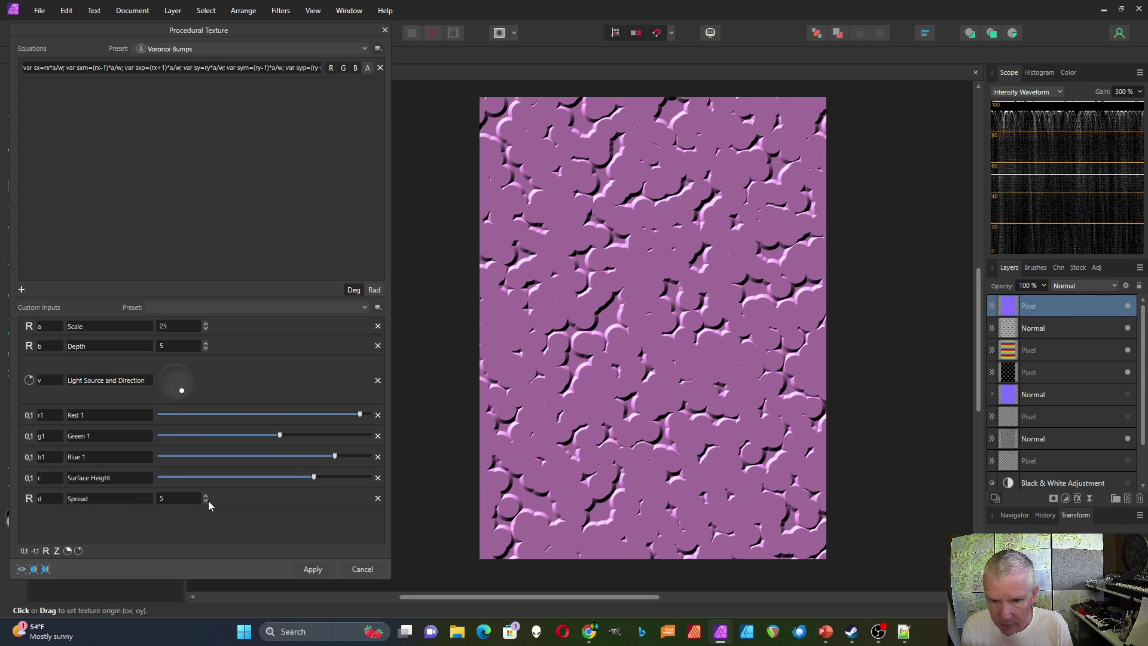
pyautogui.click(205, 500)
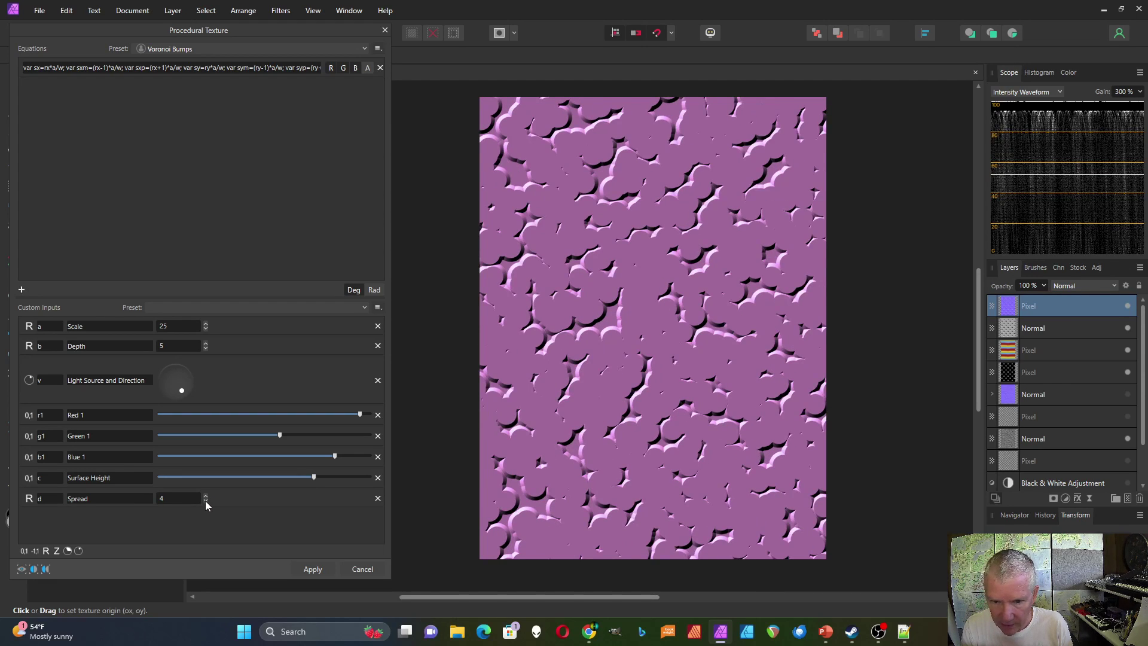
pyautogui.click(205, 500)
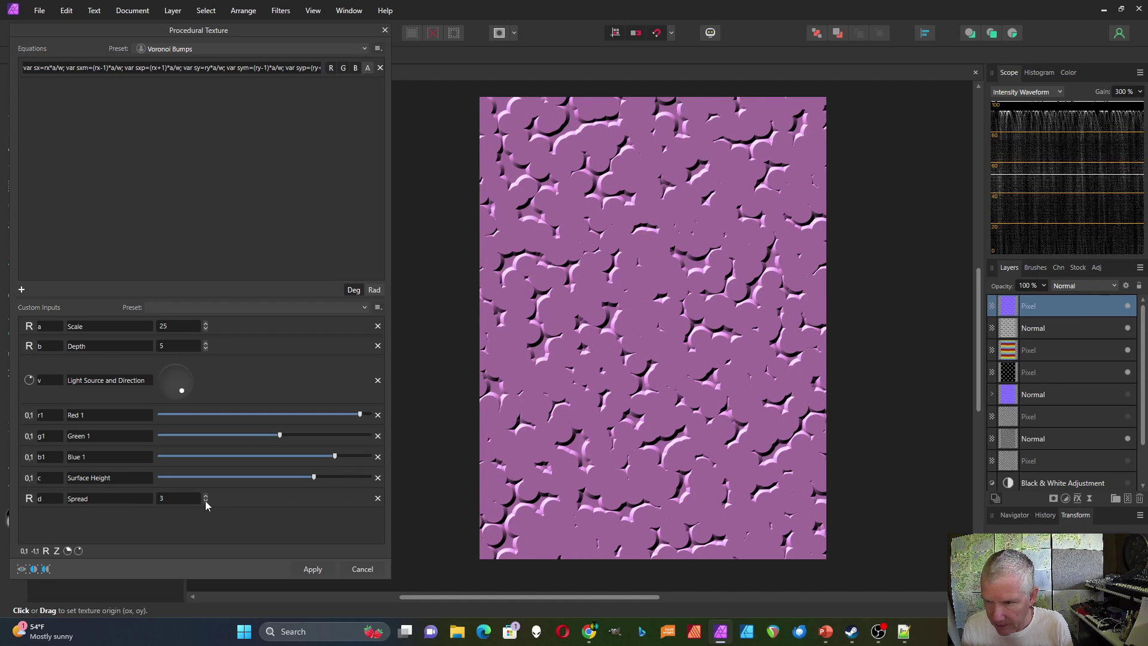
pyautogui.click(206, 500)
pyautogui.click(206, 500)
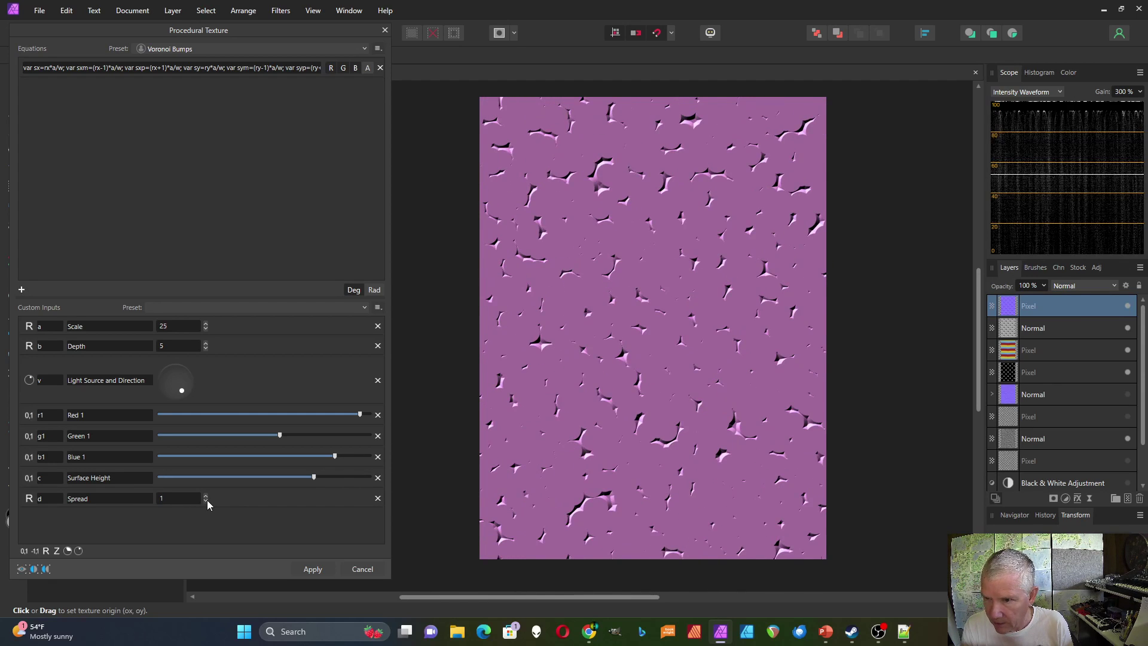
pyautogui.click(206, 501)
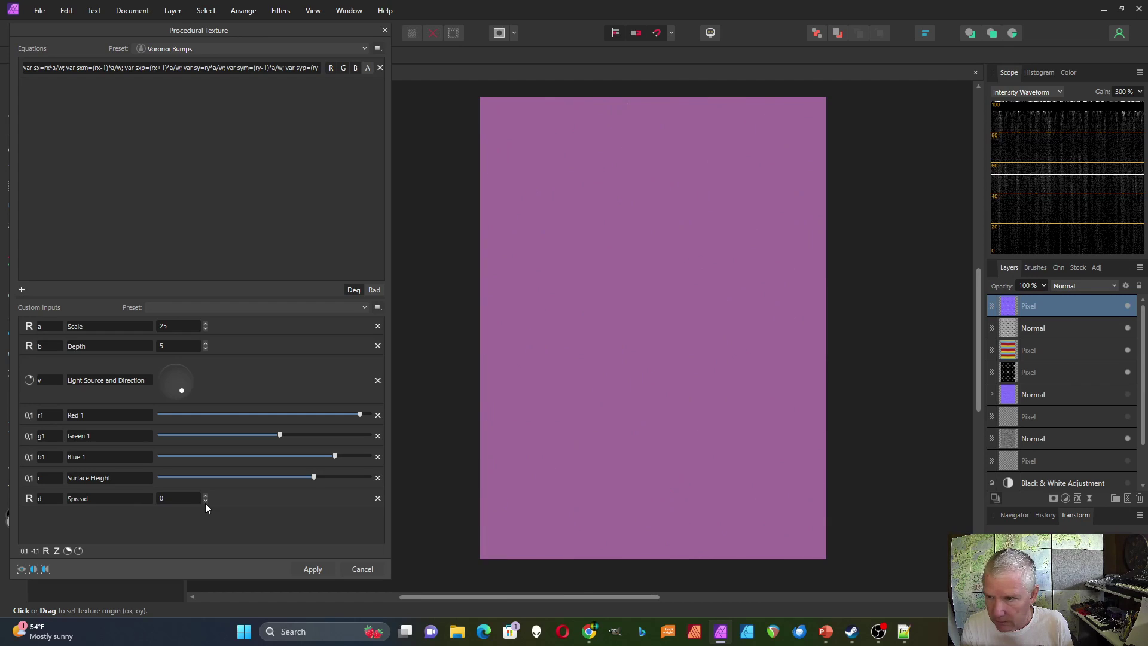
pyautogui.click(205, 496)
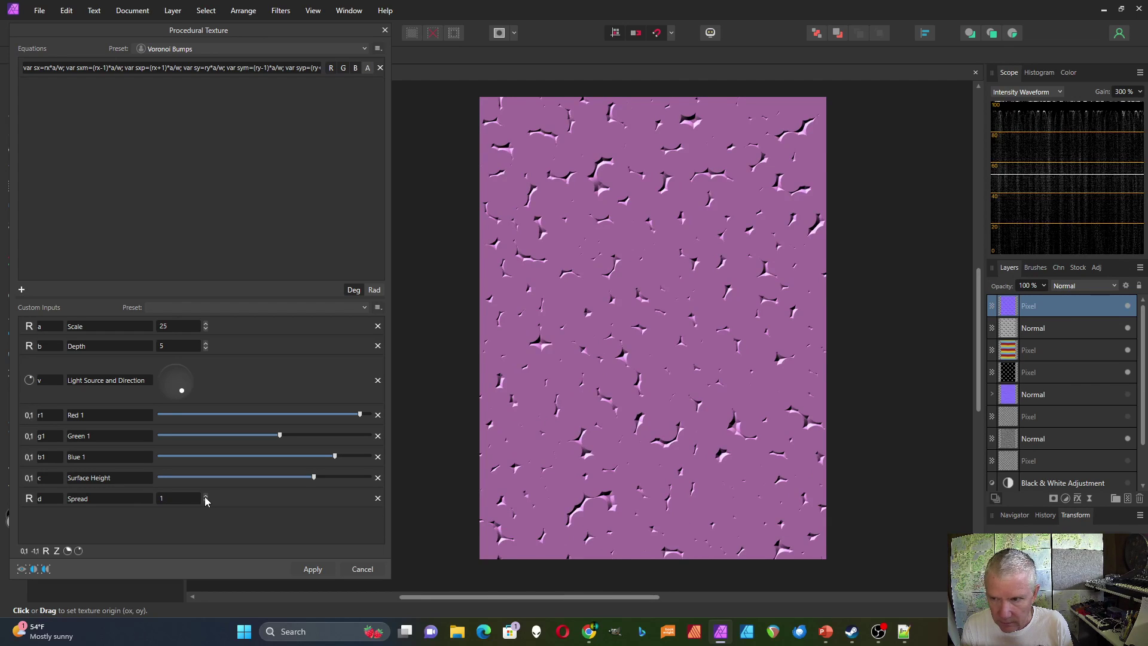
pyautogui.click(205, 496)
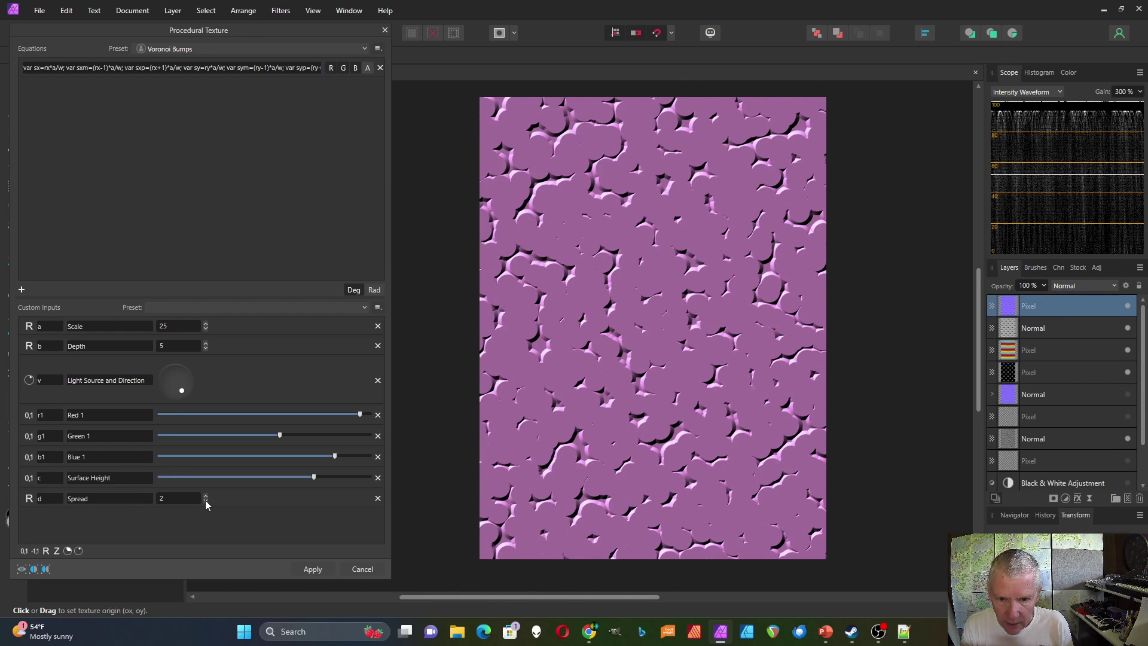
pyautogui.click(206, 501)
pyautogui.click(206, 501)
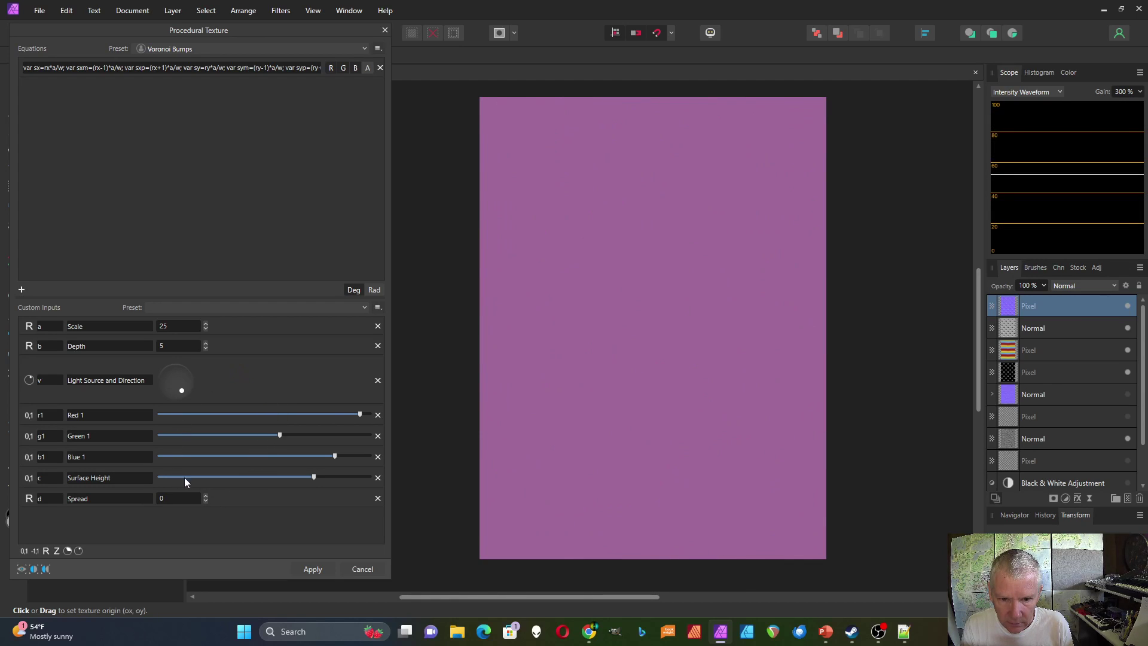
# Adjust Surface Height, set Spread to 1, and light the bumps from the top.
pyautogui.moveTo(314, 477); pyautogui.dragTo(250, 478)
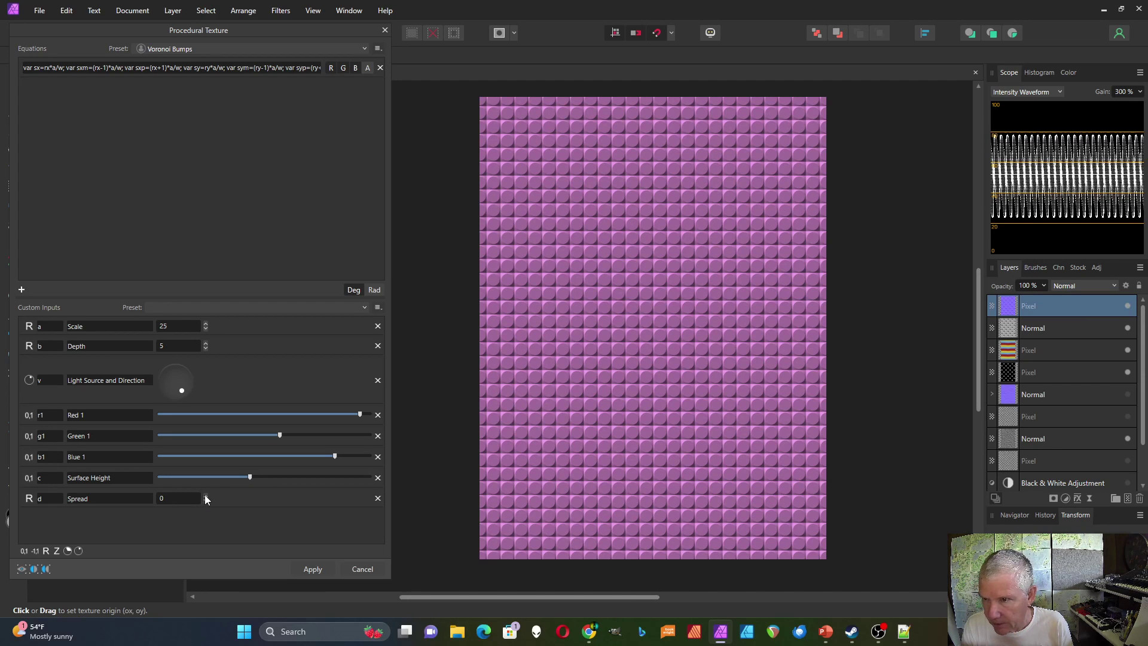
pyautogui.click(205, 496)
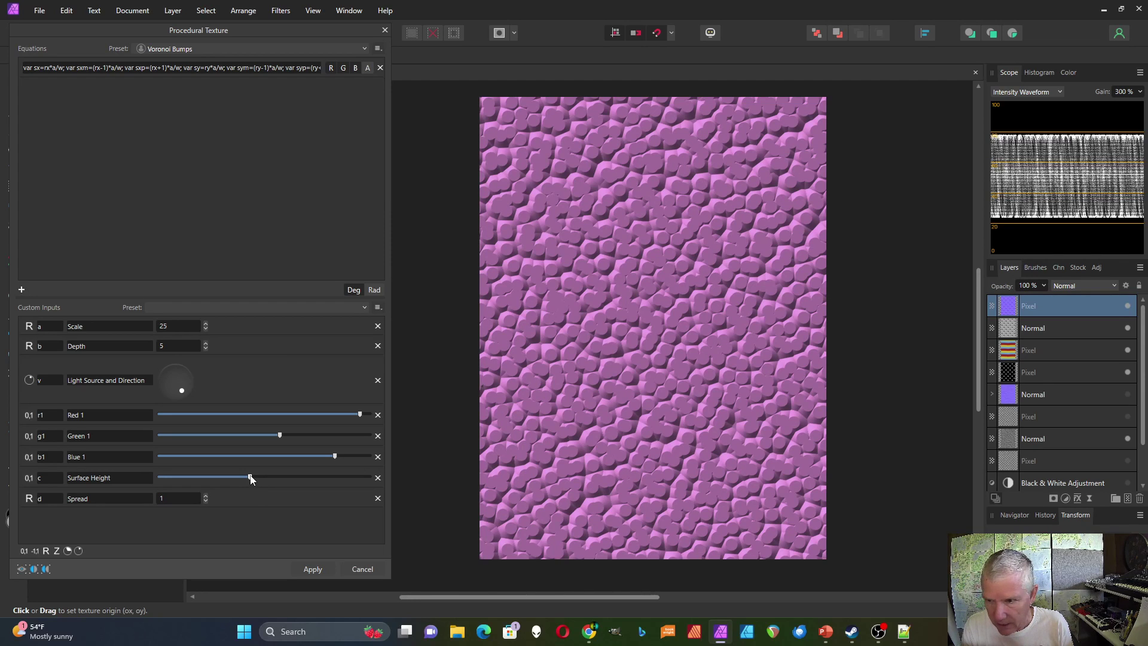
pyautogui.moveTo(250, 477); pyautogui.dragTo(299, 489)
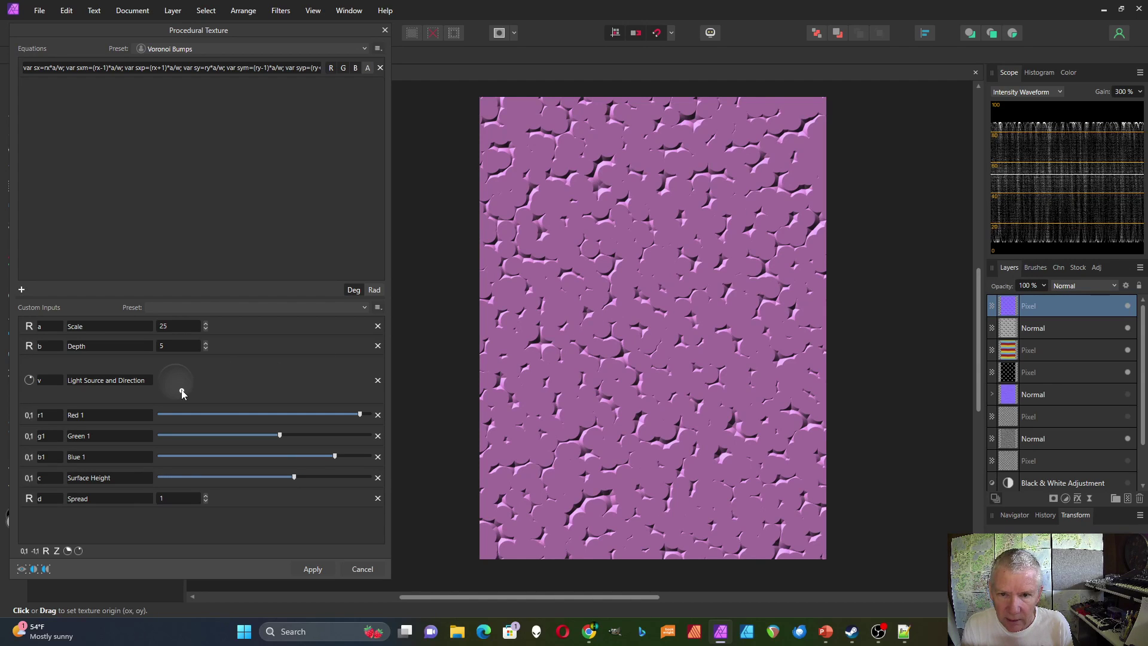
pyautogui.moveTo(182, 392); pyautogui.dragTo(168, 371)
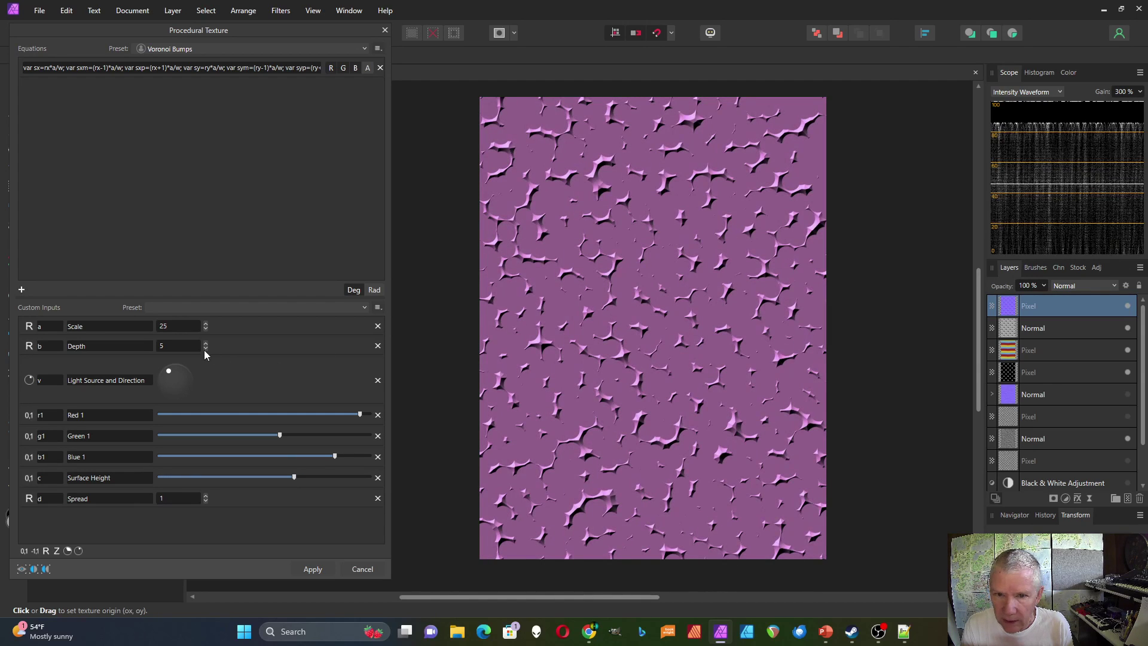
# Lower Scale to 6 and raise Depth to 16 for large, deep cracks.
pyautogui.click(206, 329)
pyautogui.click(205, 329)
pyautogui.click(205, 329)
pyautogui.click(205, 330)
pyautogui.click(205, 330)
pyautogui.click(206, 329)
pyautogui.click(206, 329)
pyautogui.click(206, 329)
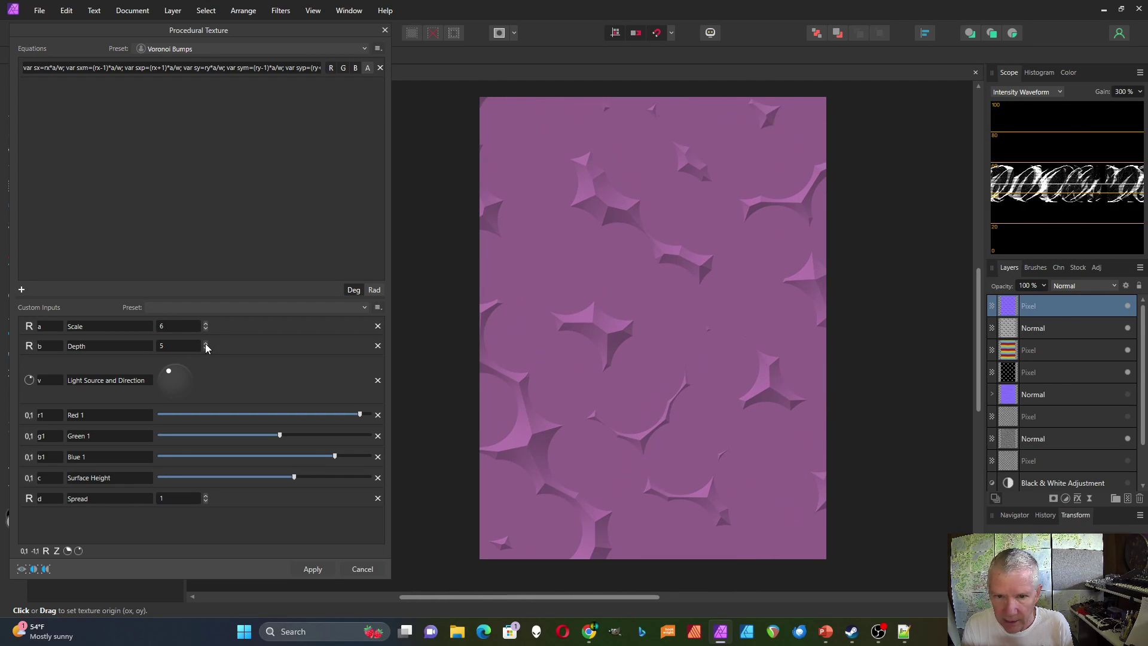
pyautogui.click(206, 343)
pyautogui.click(206, 343)
pyautogui.click(205, 343)
pyautogui.click(205, 344)
pyautogui.click(206, 343)
pyautogui.click(206, 343)
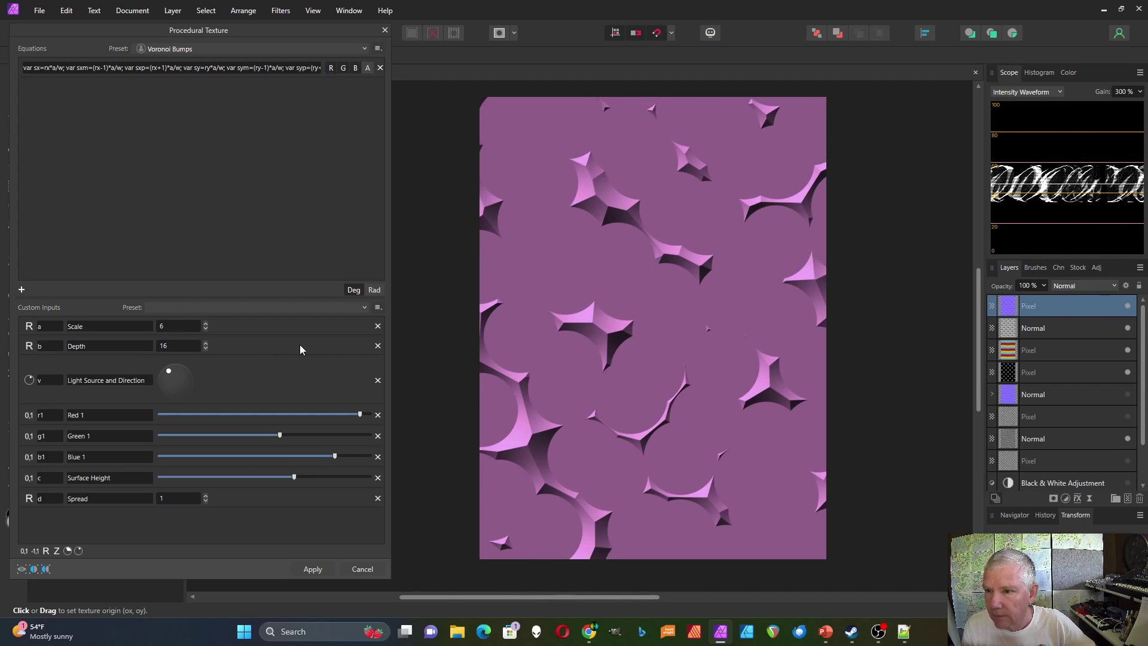